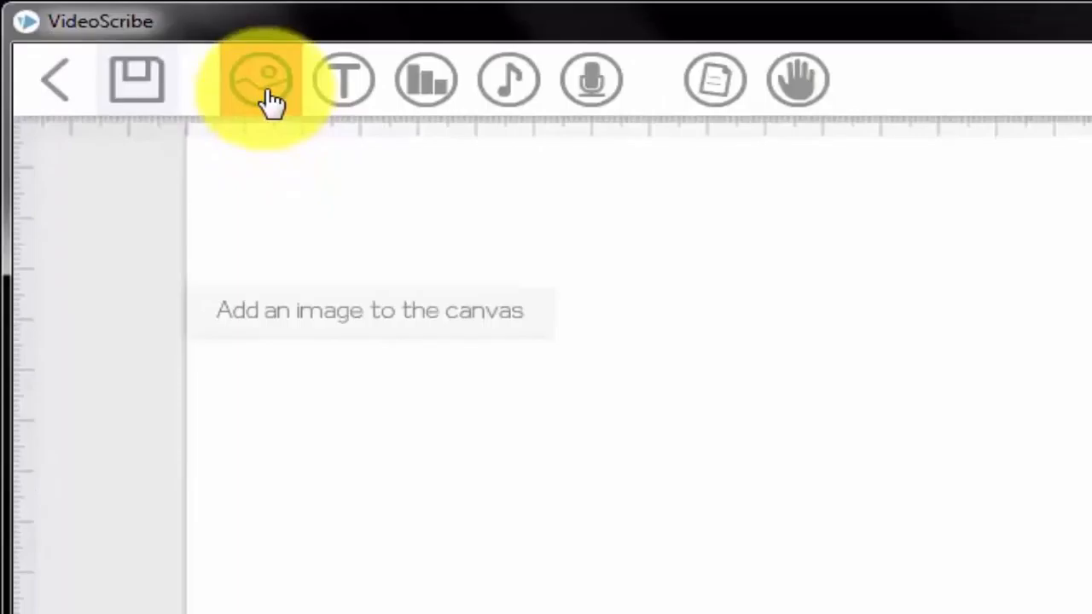
Search the image library for "money" and look through the pages of matching images.
left_click(266, 94)
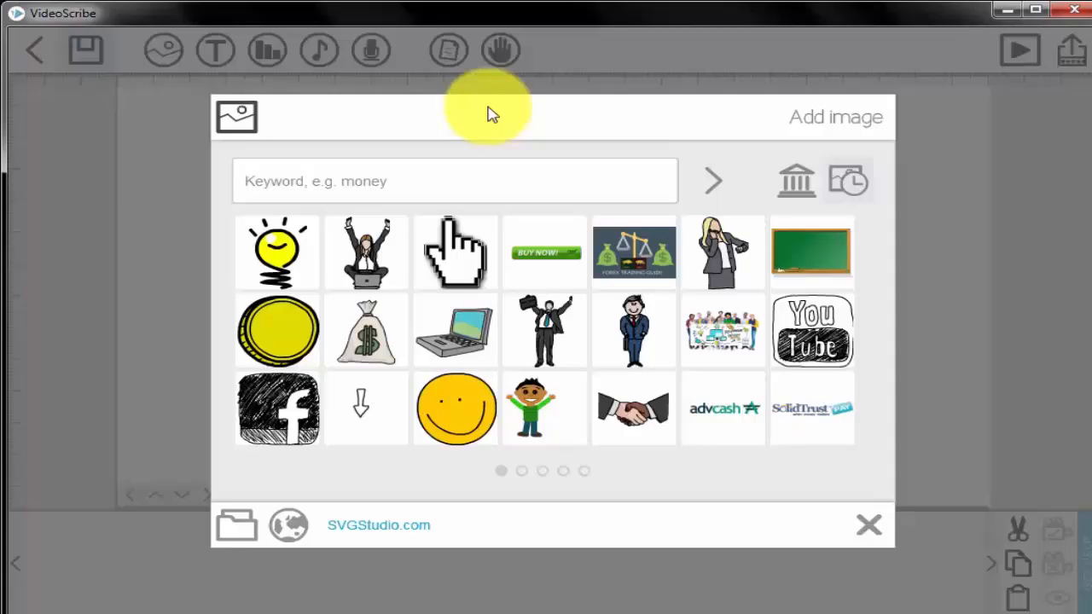
left_click(459, 189)
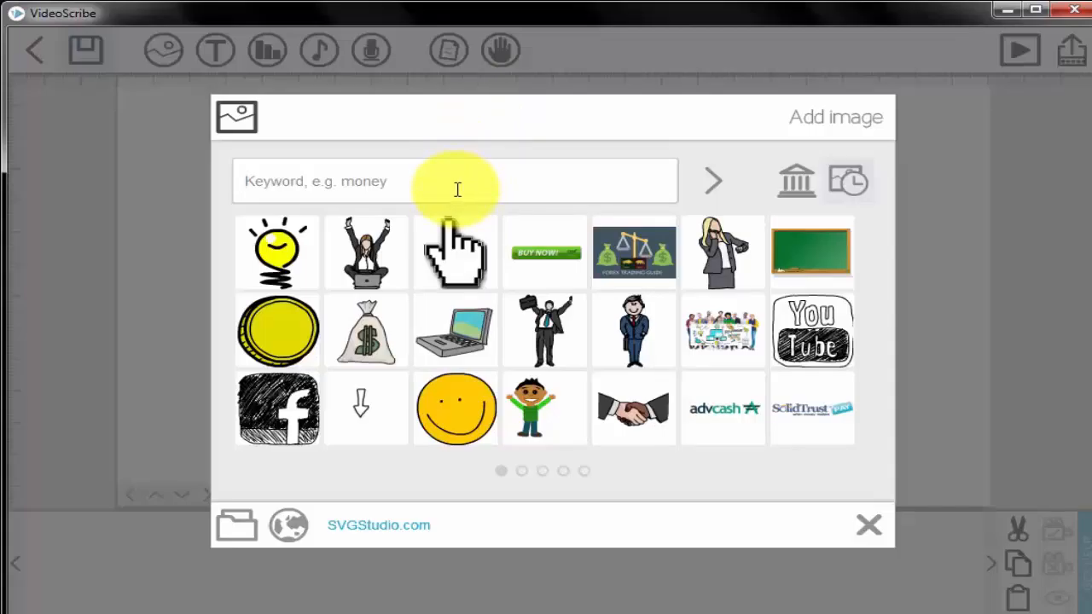
type("money")
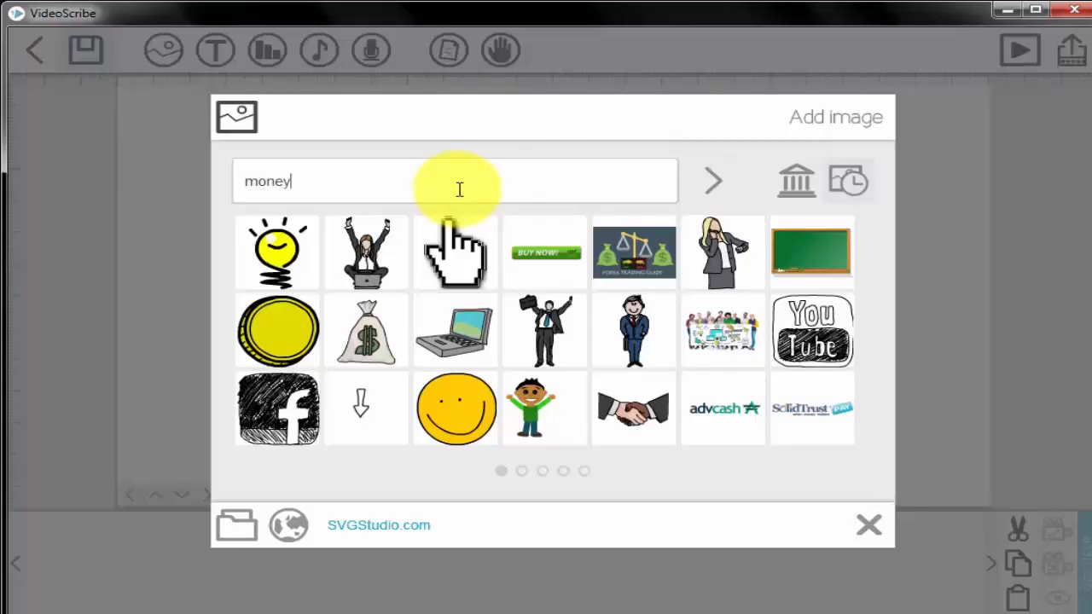
left_click(714, 189)
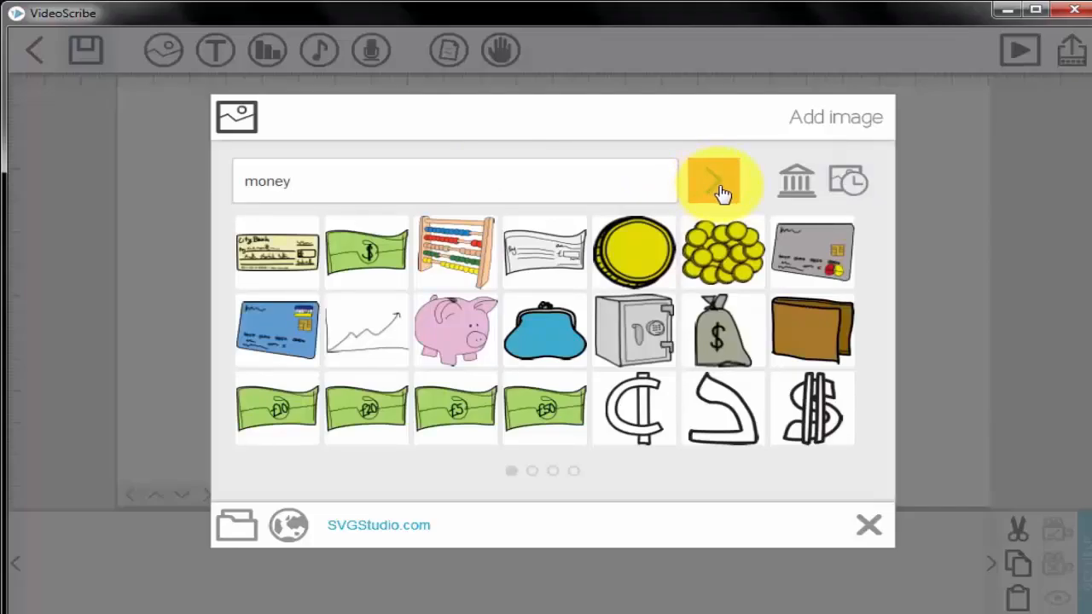
left_click(531, 471)
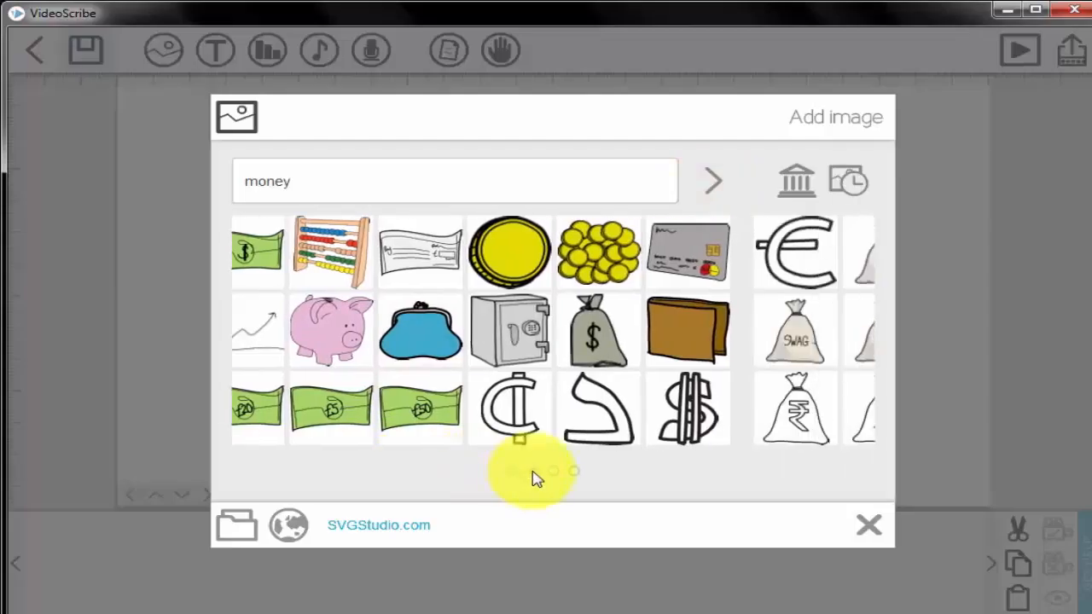
left_click(551, 472)
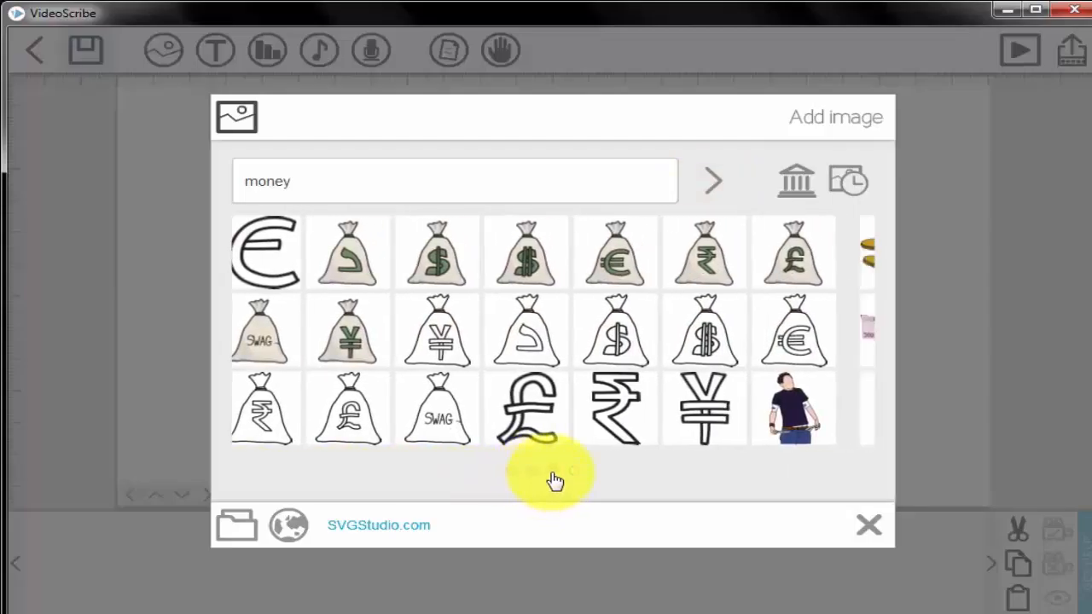
left_click(576, 473)
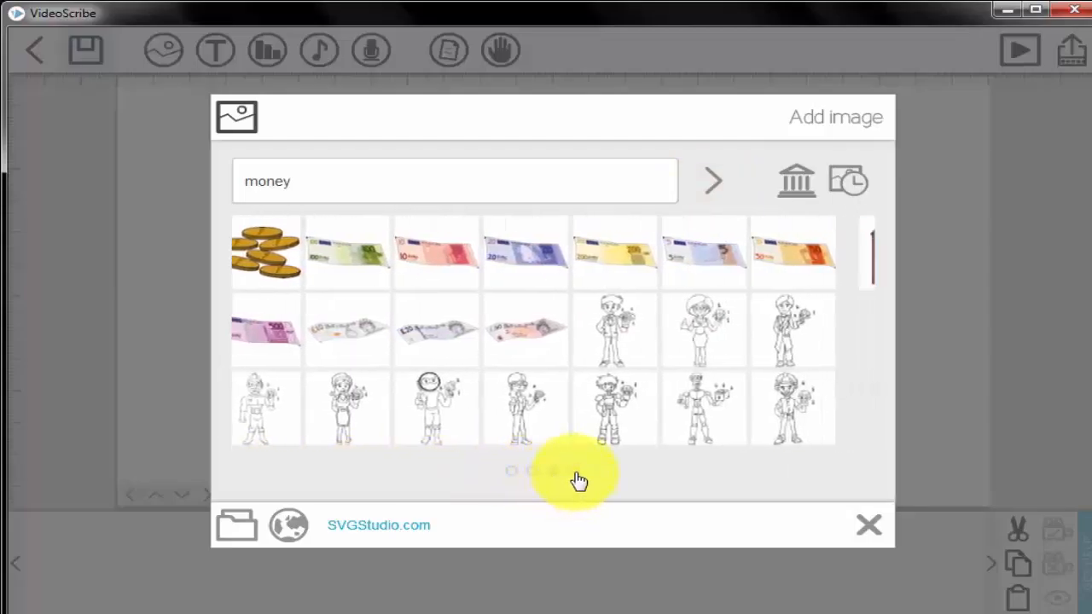
left_click(510, 476)
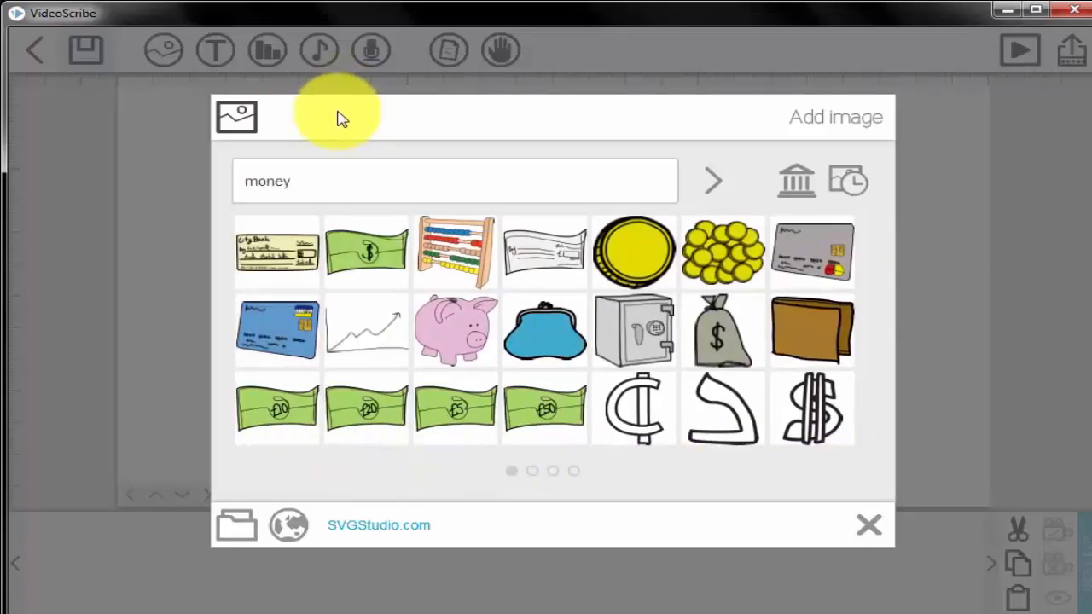
Browse the base library's categories and look through both pages of the Teenagers (Online) images.
left_click(797, 182)
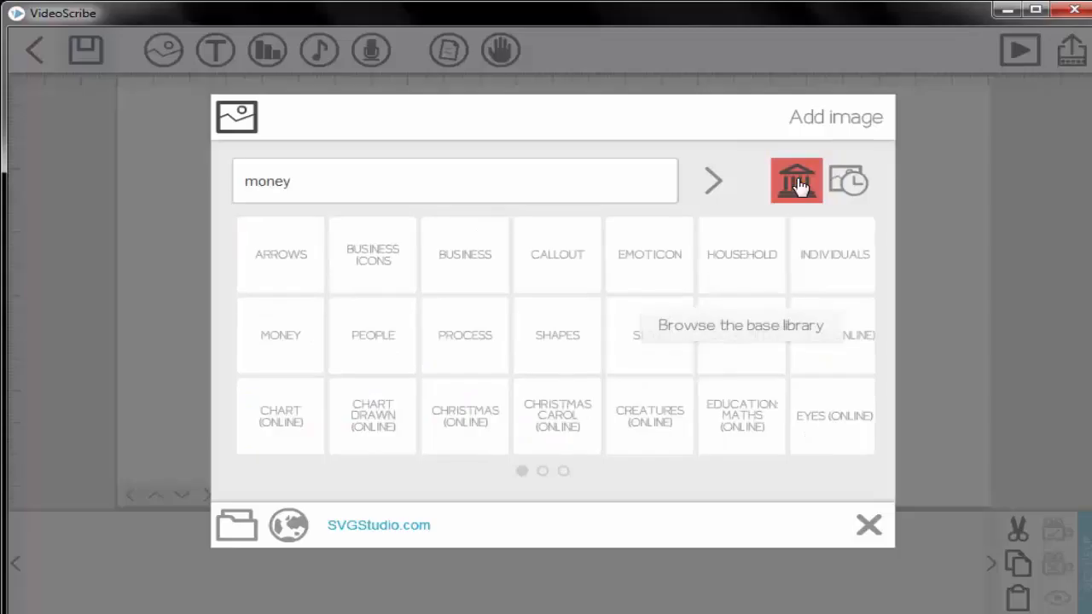
left_click(543, 475)
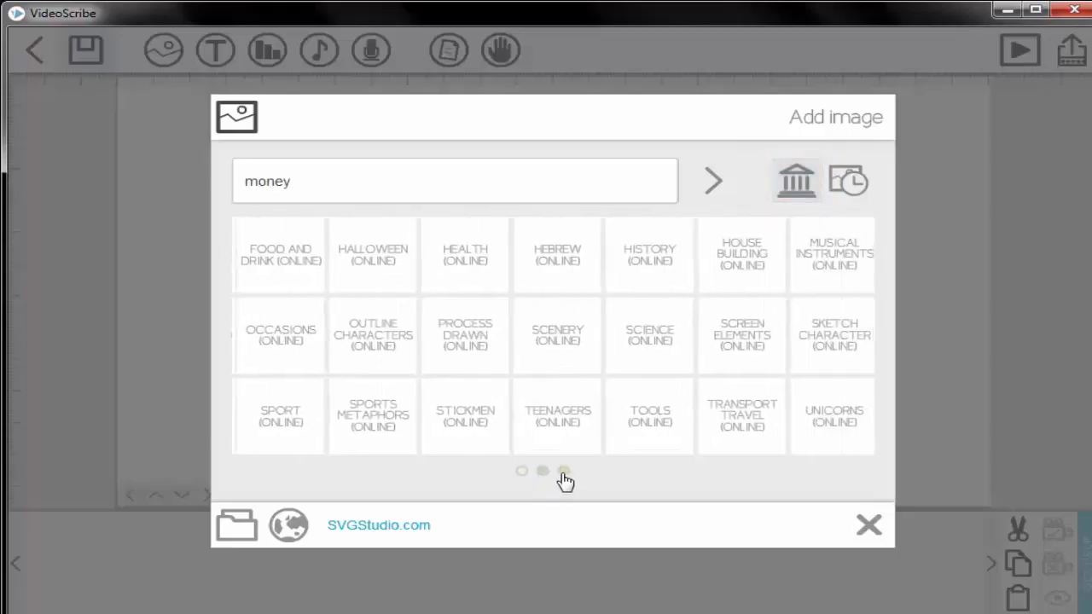
left_click(559, 427)
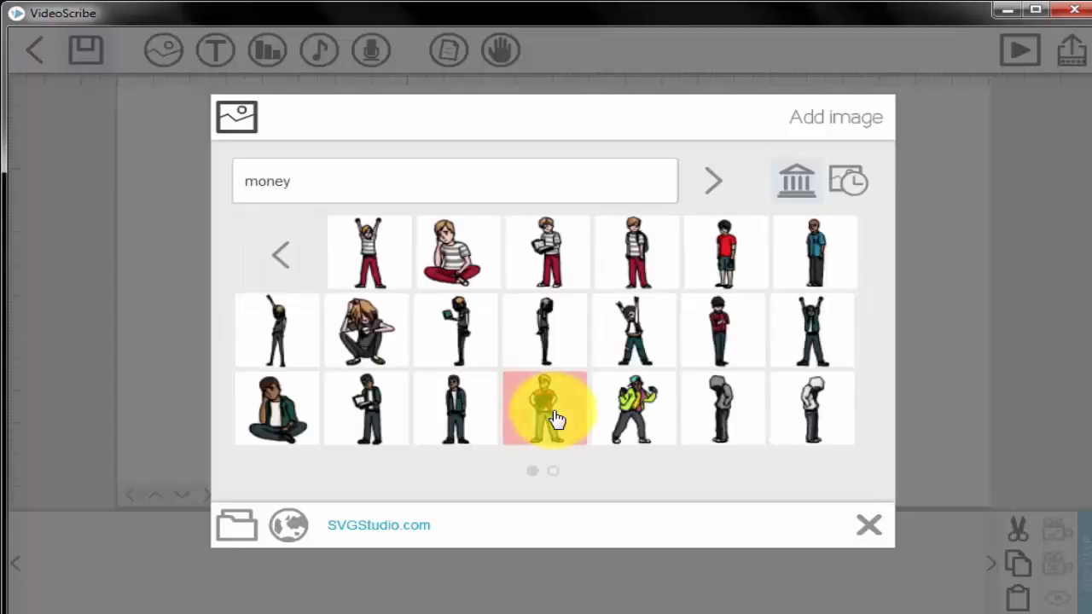
left_click(553, 475)
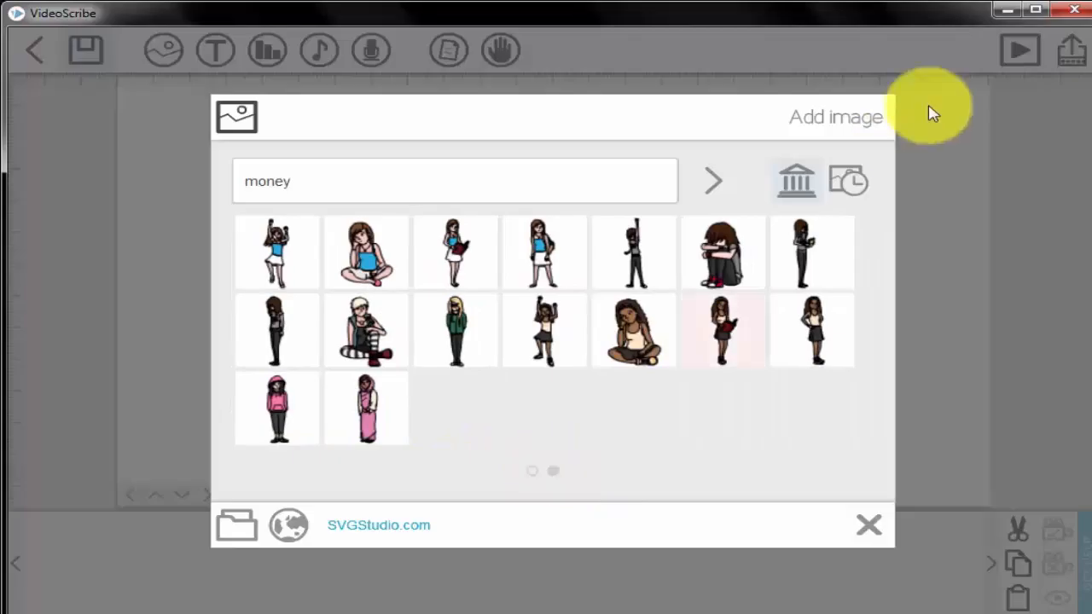
Add the yellow light bulb from the recent images, then shrink it slightly and place it on the canvas's left half.
left_click(851, 177)
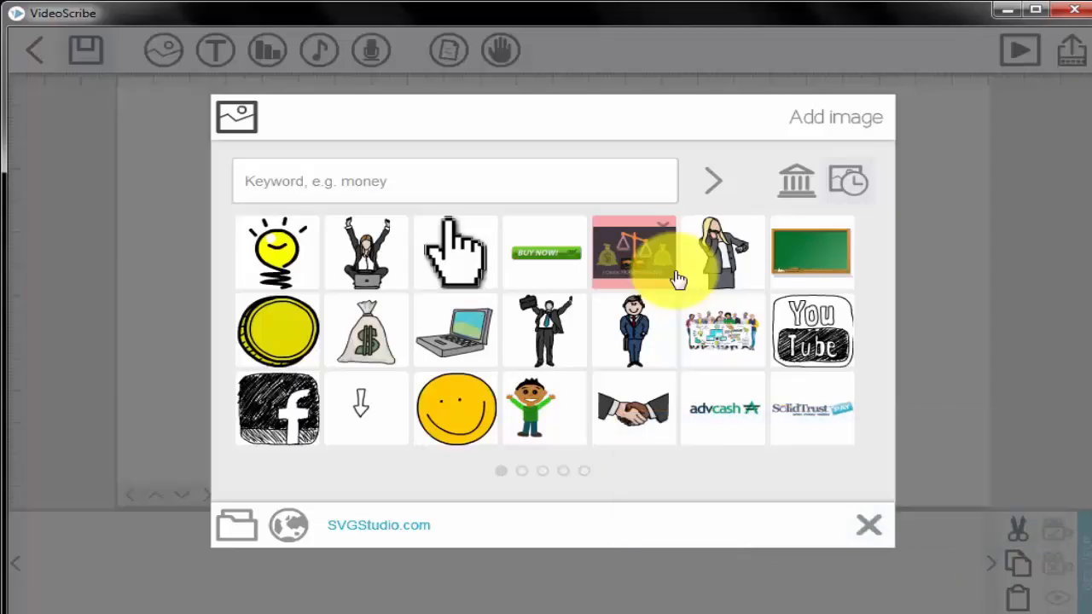
left_click(276, 260)
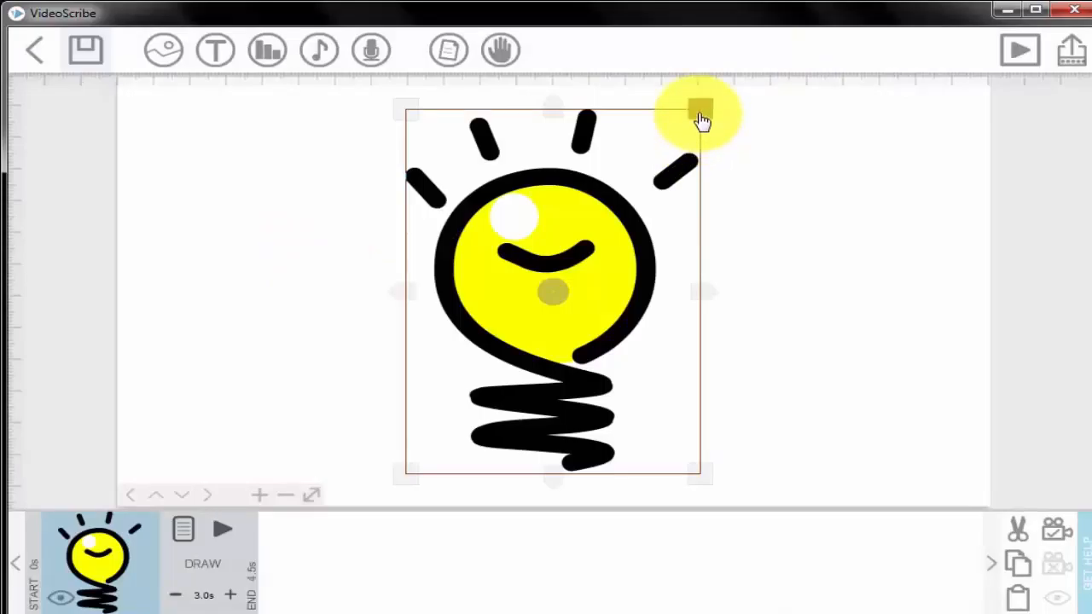
left_click_drag(699, 119, 466, 164)
left_click(779, 183)
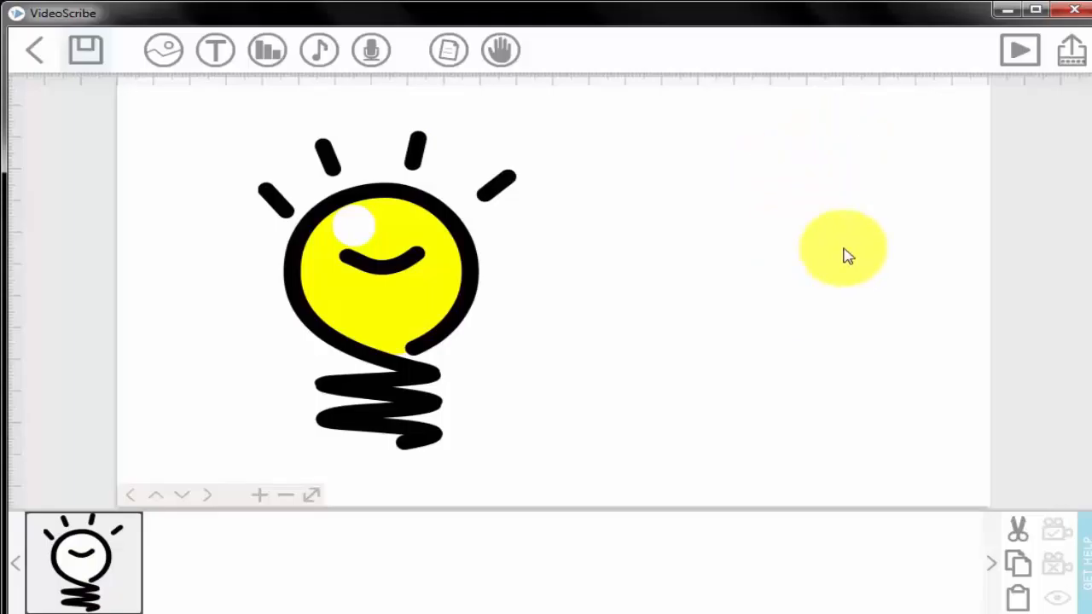
Preview the drawing animation of the light bulb element.
left_click(80, 540)
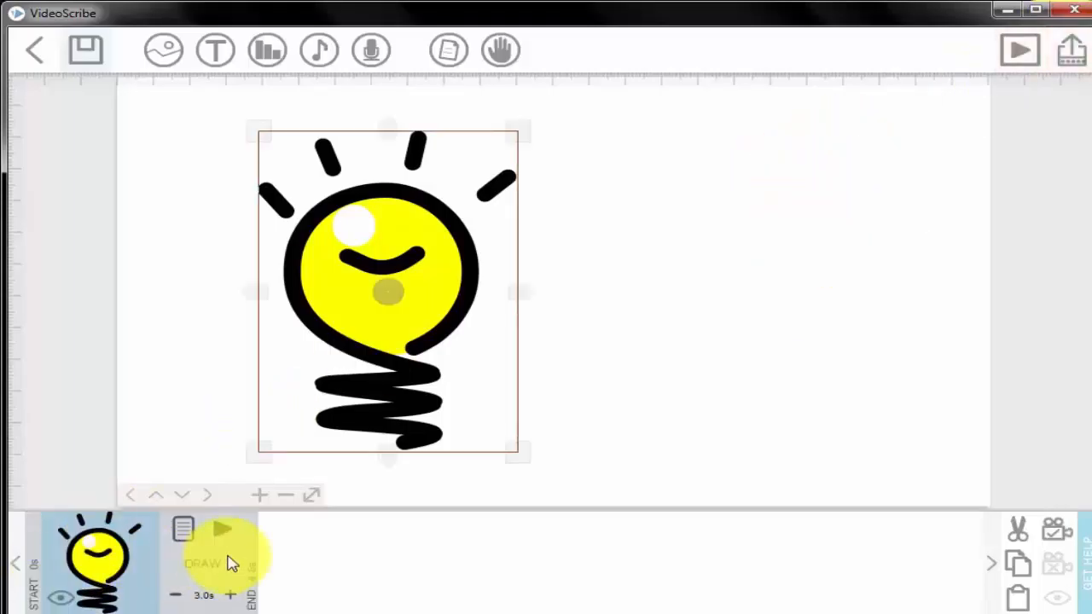
left_click(223, 532)
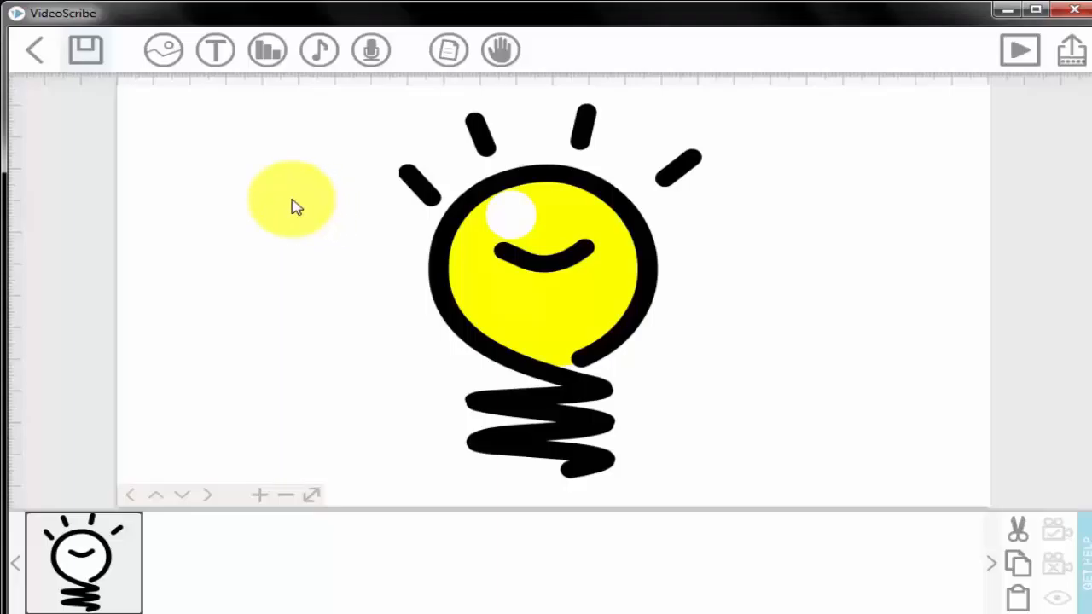
Open the web URL option for adding an image and close it without entering an address.
left_click(162, 62)
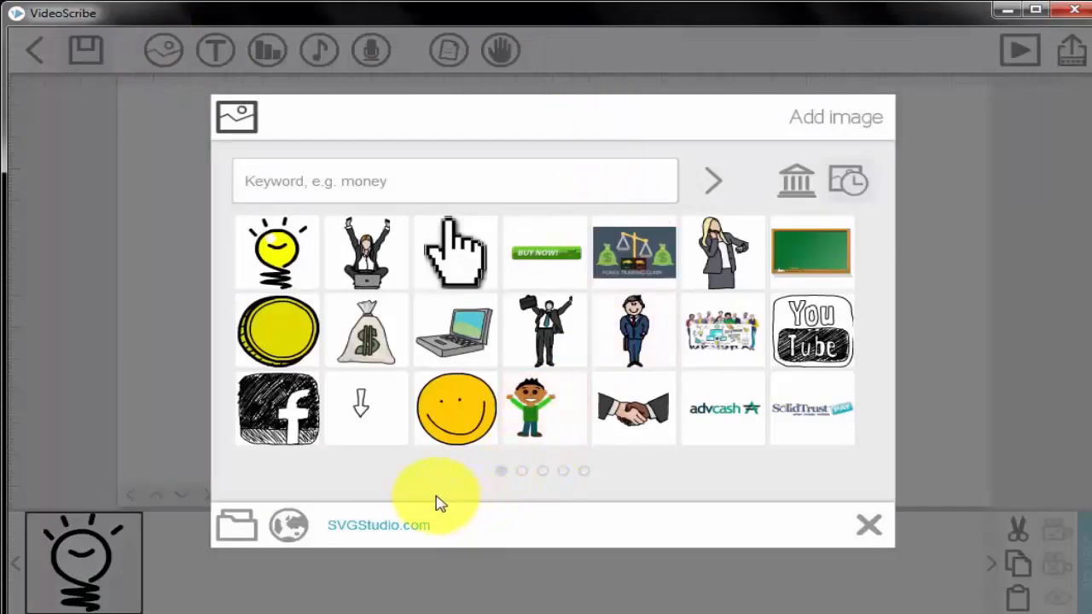
left_click(285, 533)
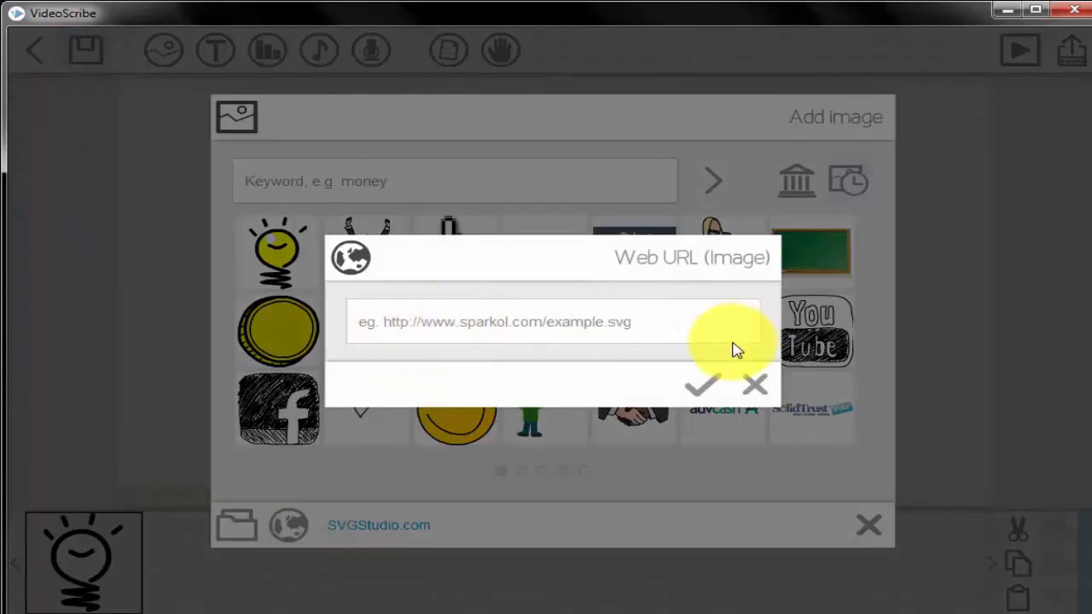
left_click(755, 384)
Import bulb.png from the computer, converting it with the middle line drawing style in the second row.
left_click(242, 527)
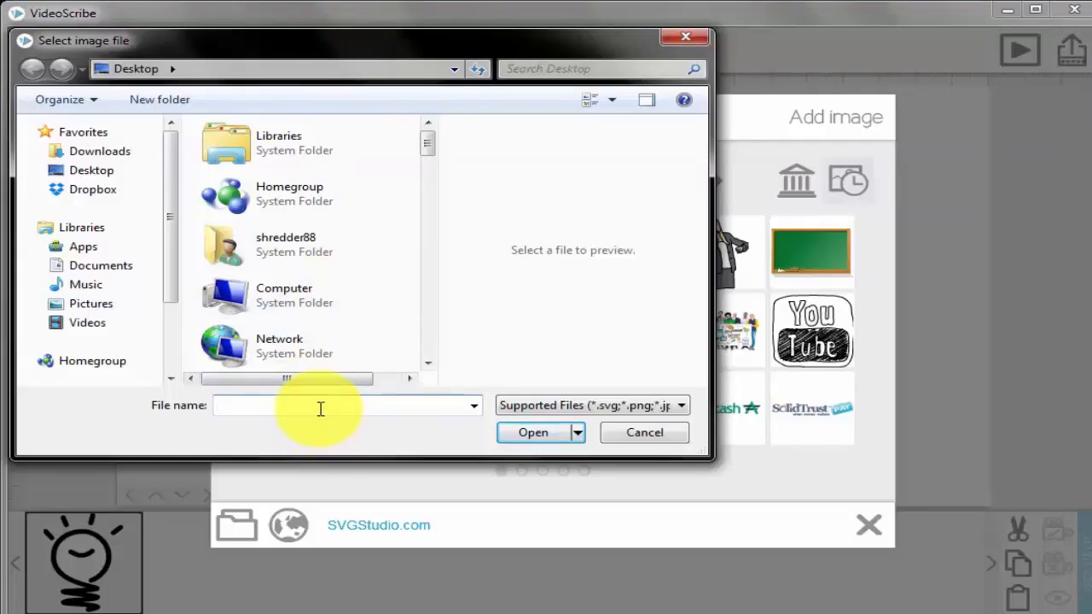
type("bu")
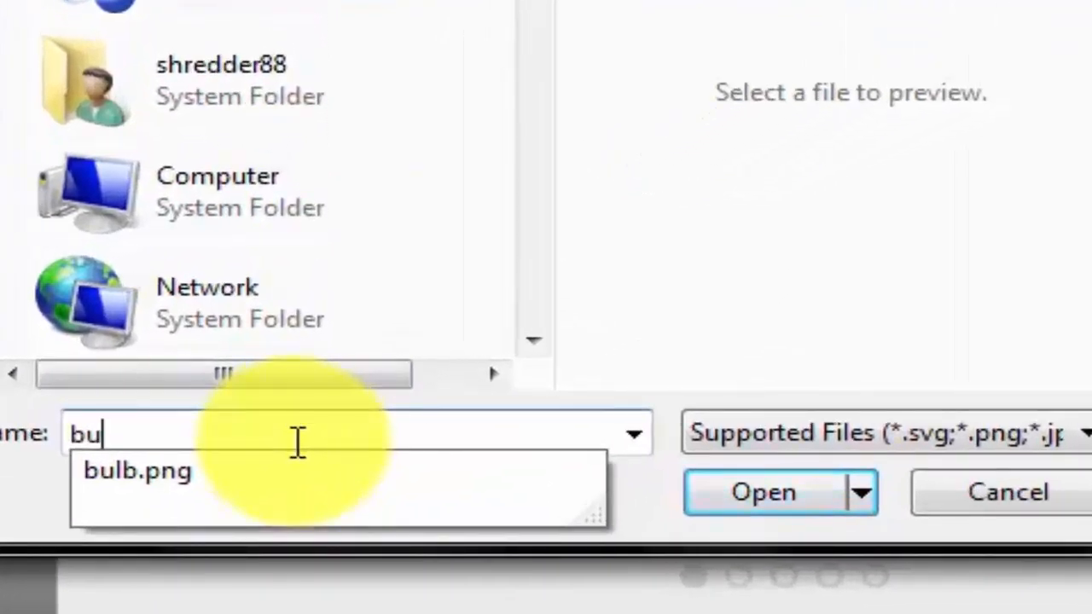
left_click(270, 493)
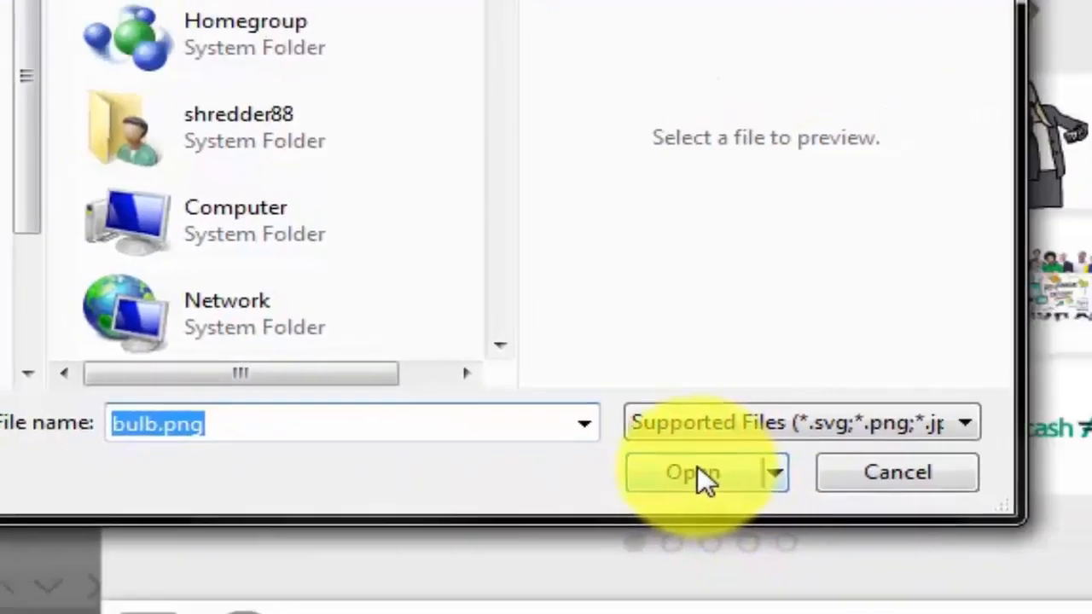
left_click(763, 493)
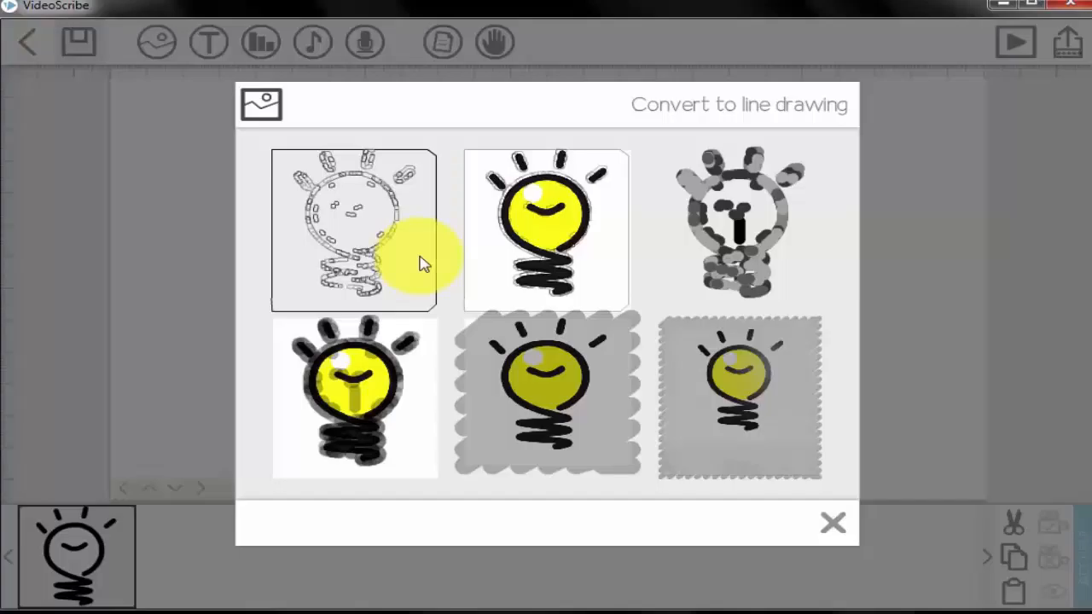
left_click(549, 389)
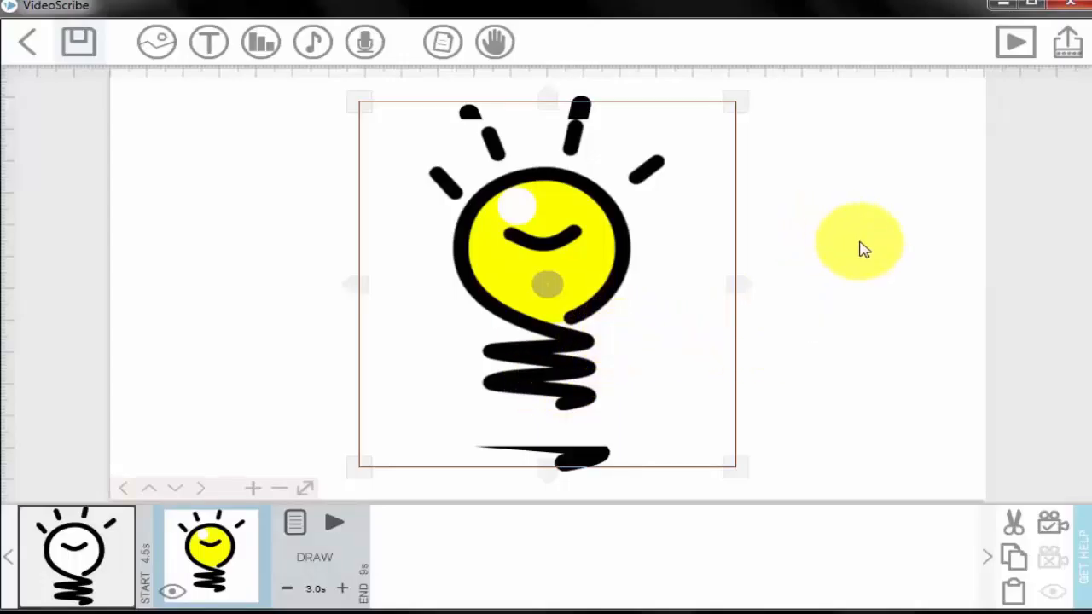
Remove the first library light bulb from the scribe, keeping only the imported bulb image.
left_click_drag(925, 273, 816, 272)
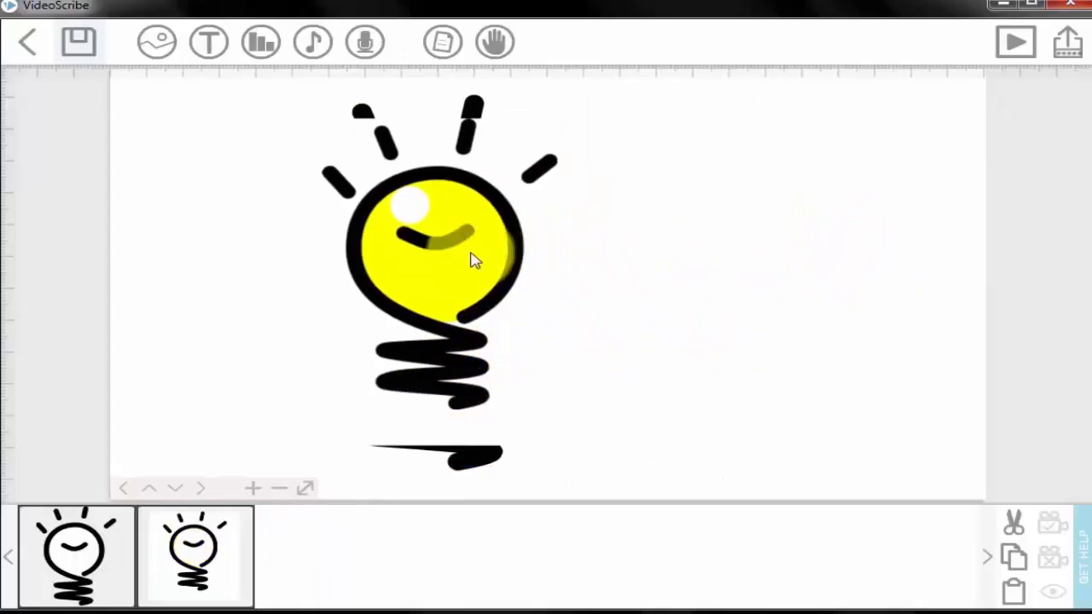
left_click(53, 547)
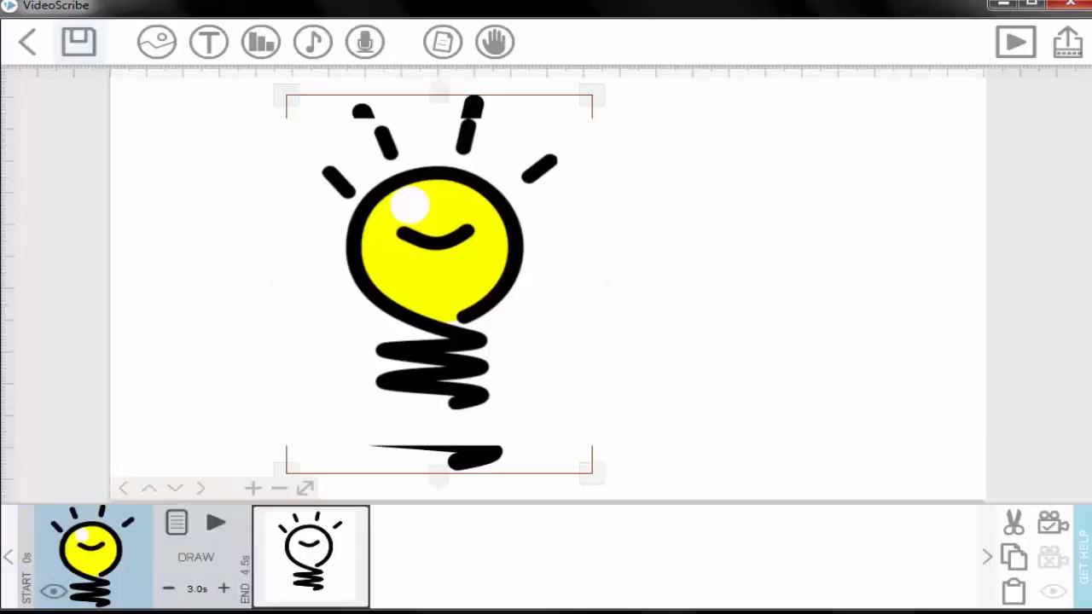
left_click(1012, 519)
left_click(585, 207)
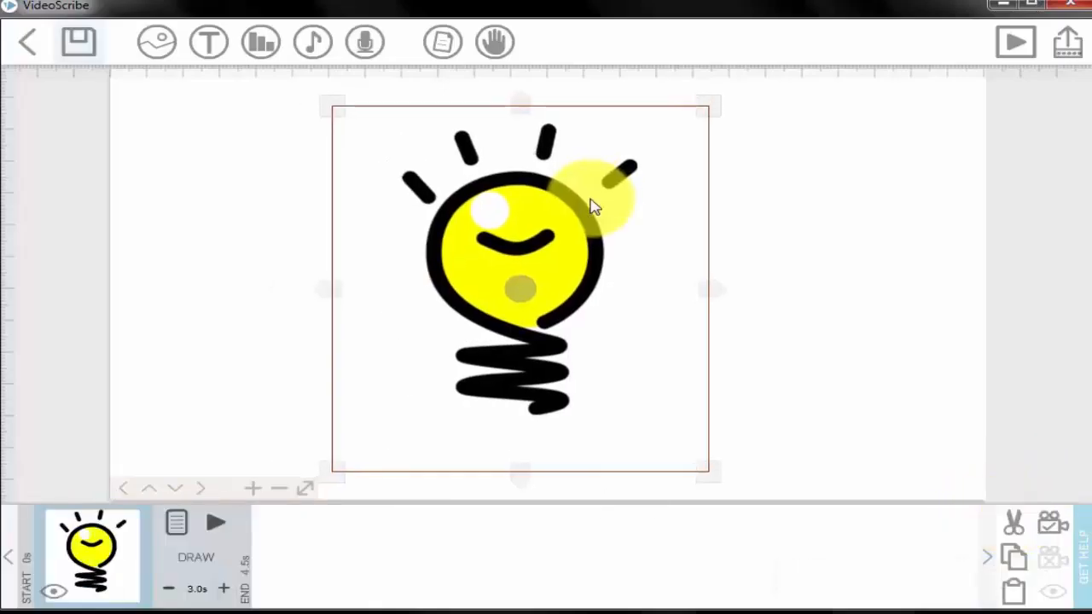
left_click(933, 207)
Preview the drawing animation of the imported bulb.png image.
left_click(53, 552)
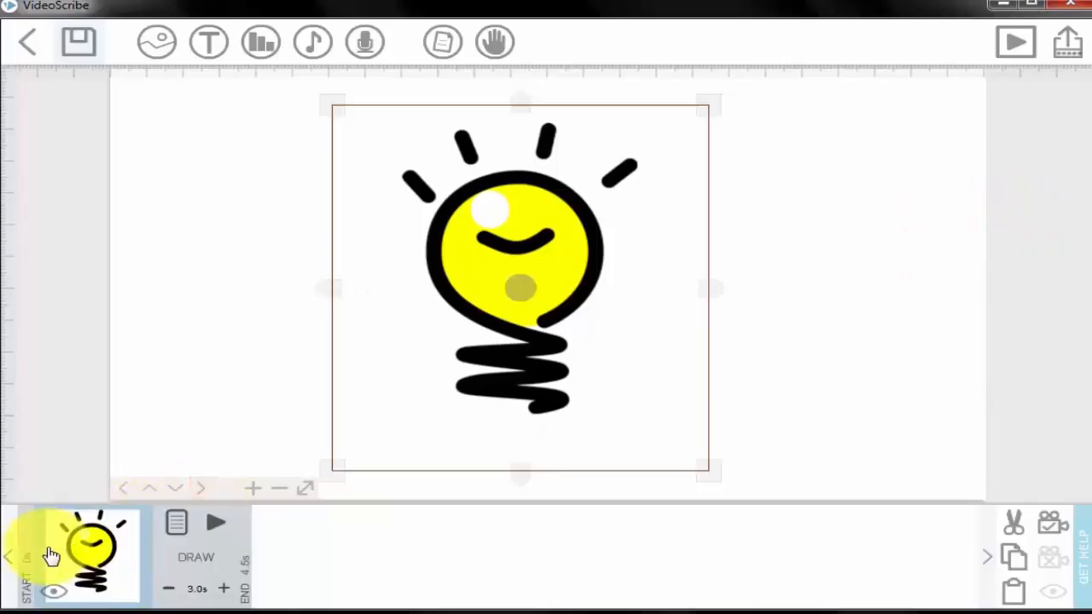
left_click(214, 525)
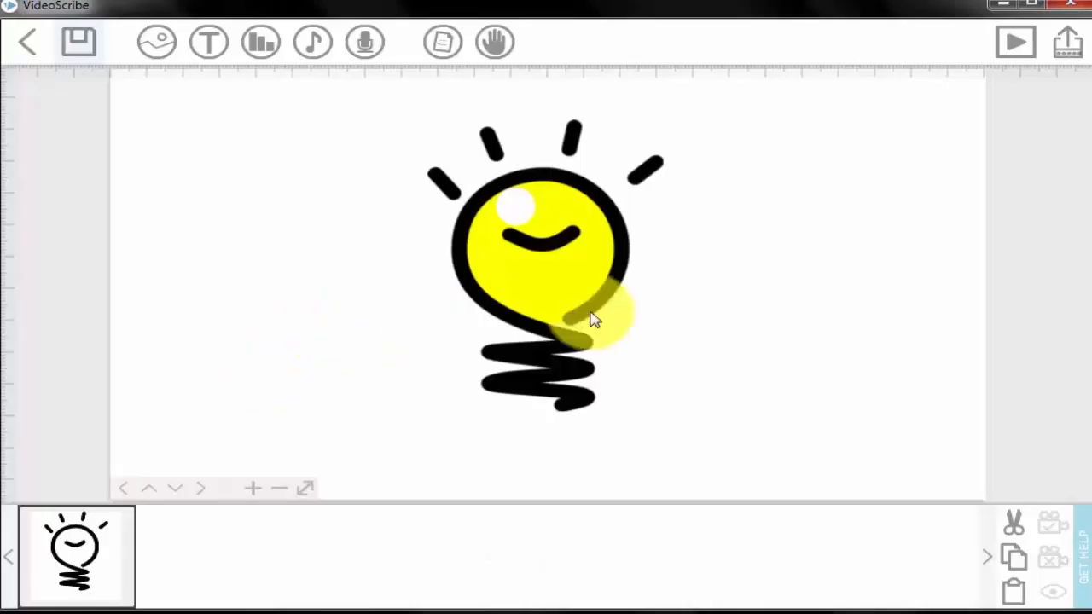
Shift the imported bulb image slightly left on the canvas and preview it with the Move In animation.
left_click(542, 260)
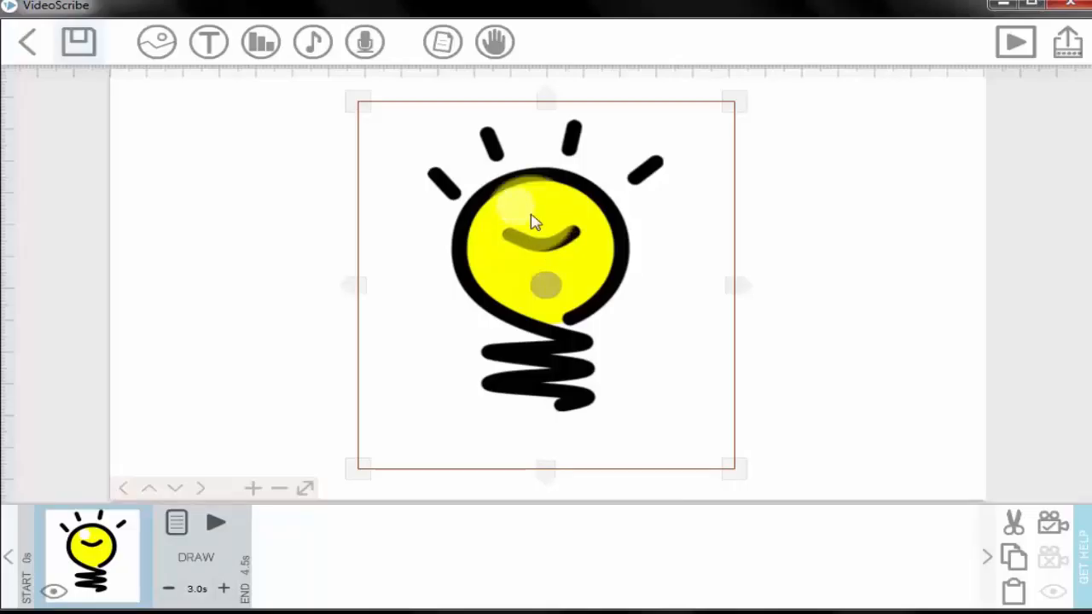
left_click_drag(531, 220, 450, 215)
left_click(181, 534)
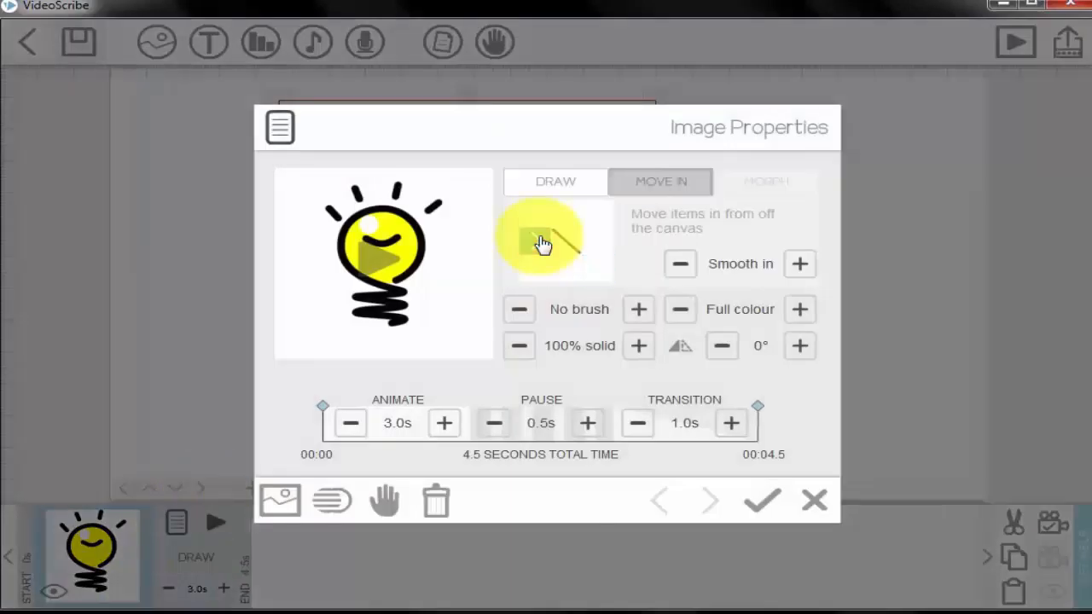
left_click(761, 500)
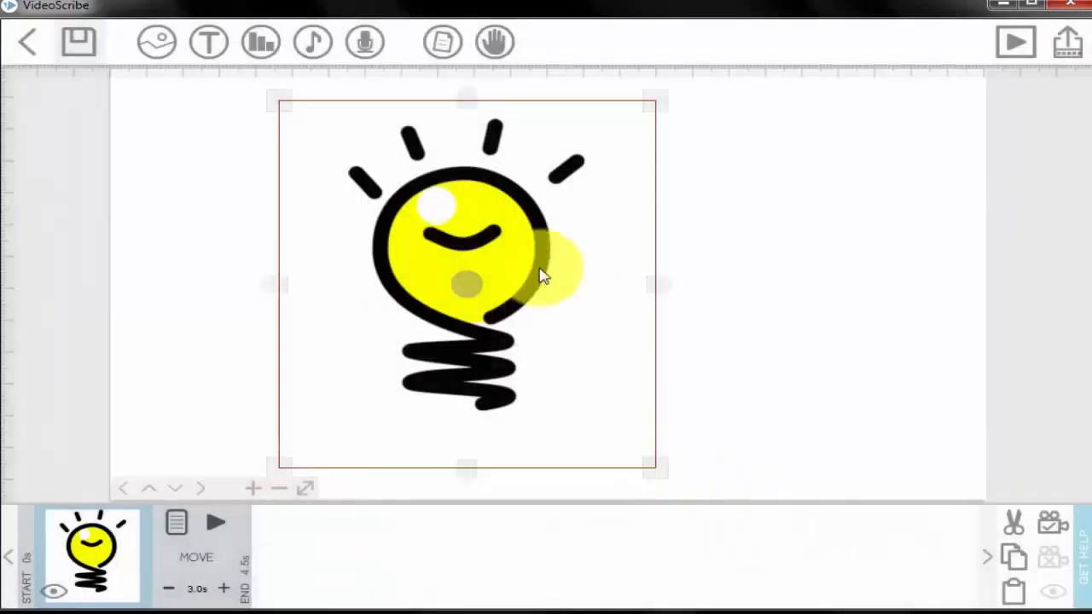
left_click(219, 524)
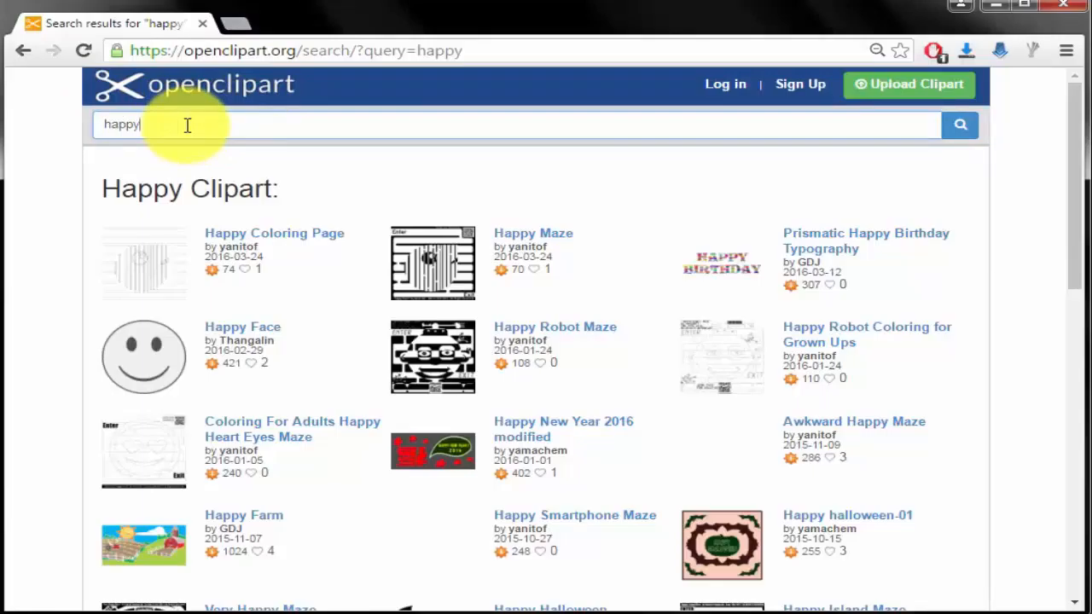
Switch to the browser and look through the openclipart.org search results for "happy".
scroll(550, 271, "down", 2)
scroll(552, 279, "down", 2)
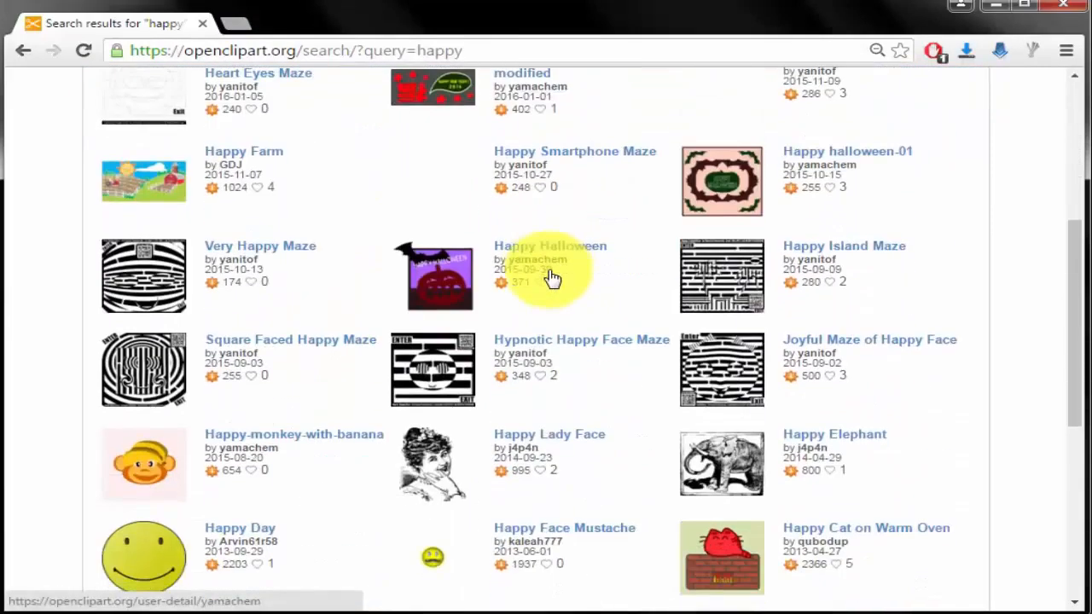
scroll(552, 278, "down", 3)
scroll(550, 270, "up", 2)
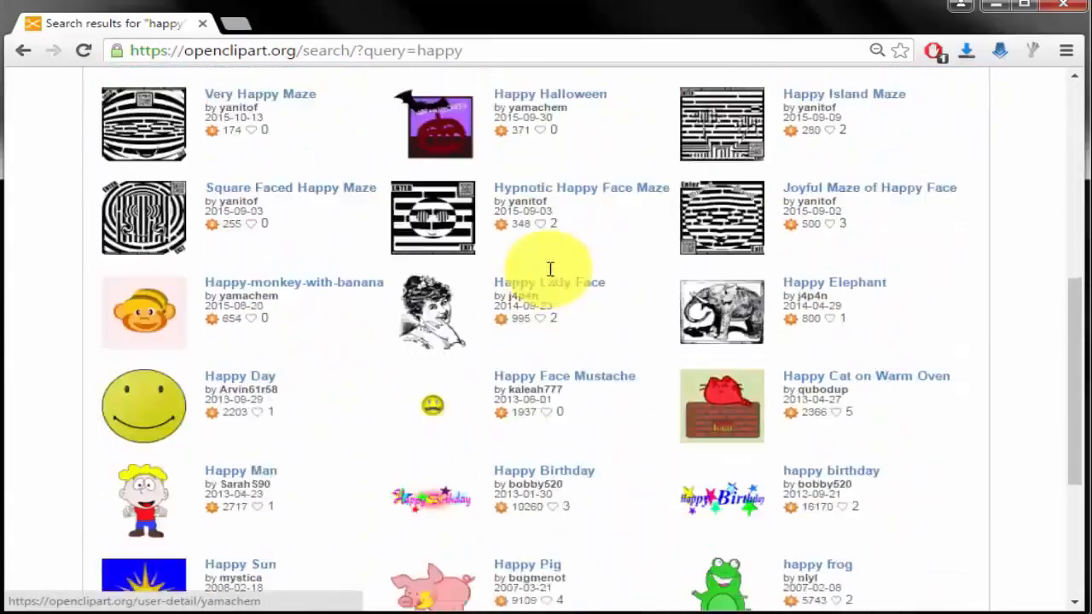
Browse the openclipart.org results for "happy", going to page 10 and looking through the images there.
scroll(548, 273, "down", 3)
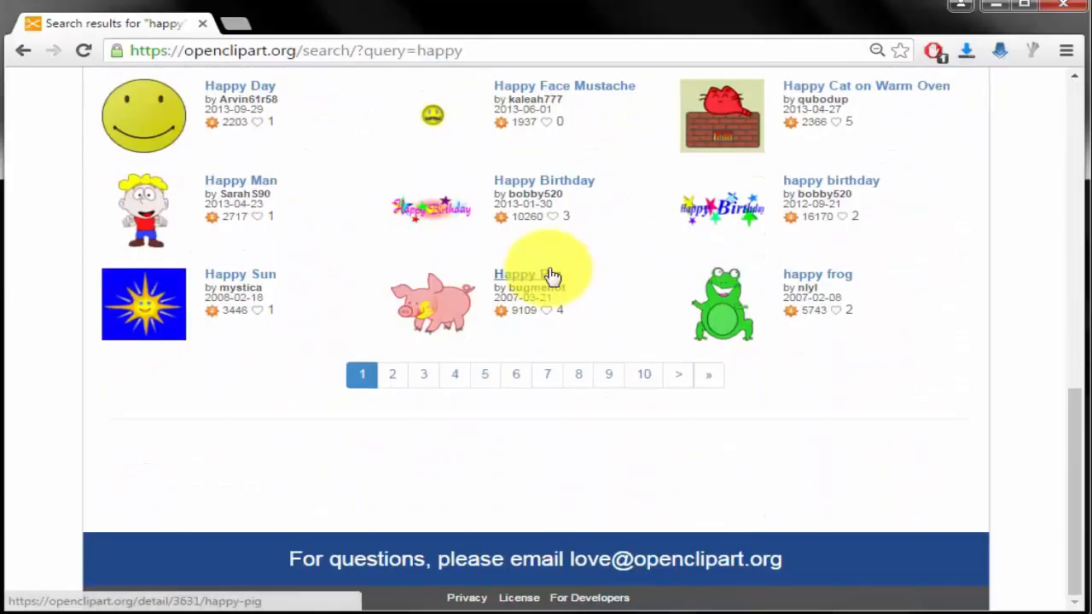
left_click(644, 377)
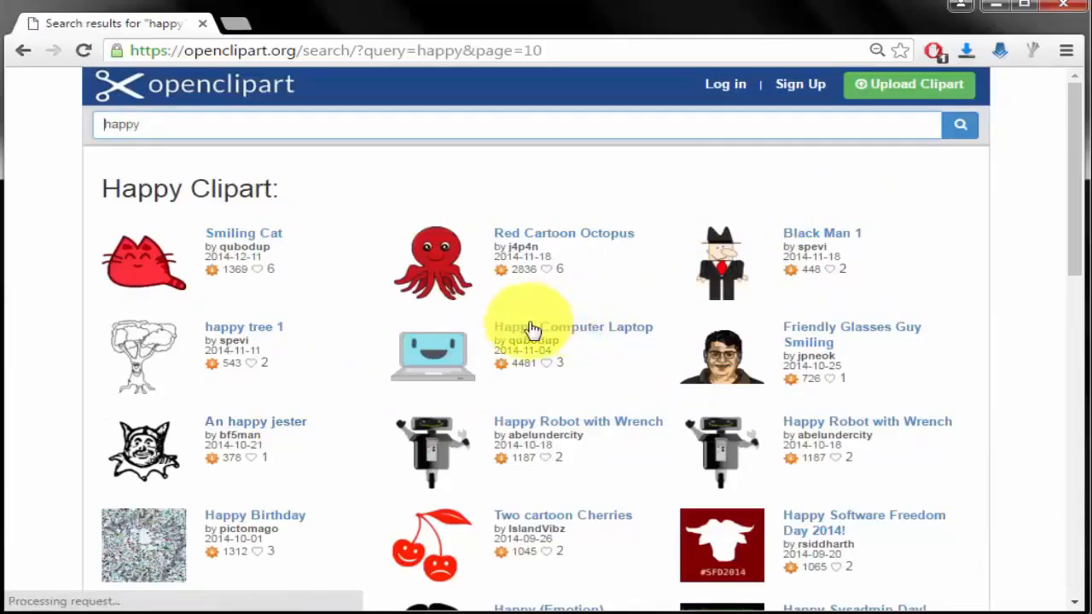
scroll(463, 267, "down", 6)
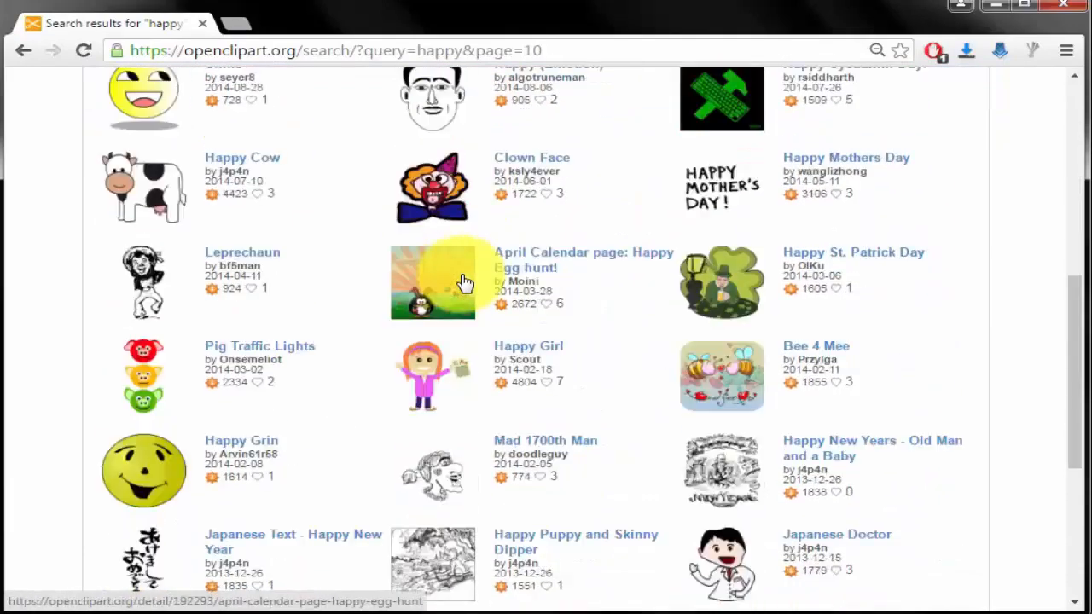
scroll(463, 281, "down", 3)
scroll(463, 281, "up", 6)
scroll(463, 281, "down", 7)
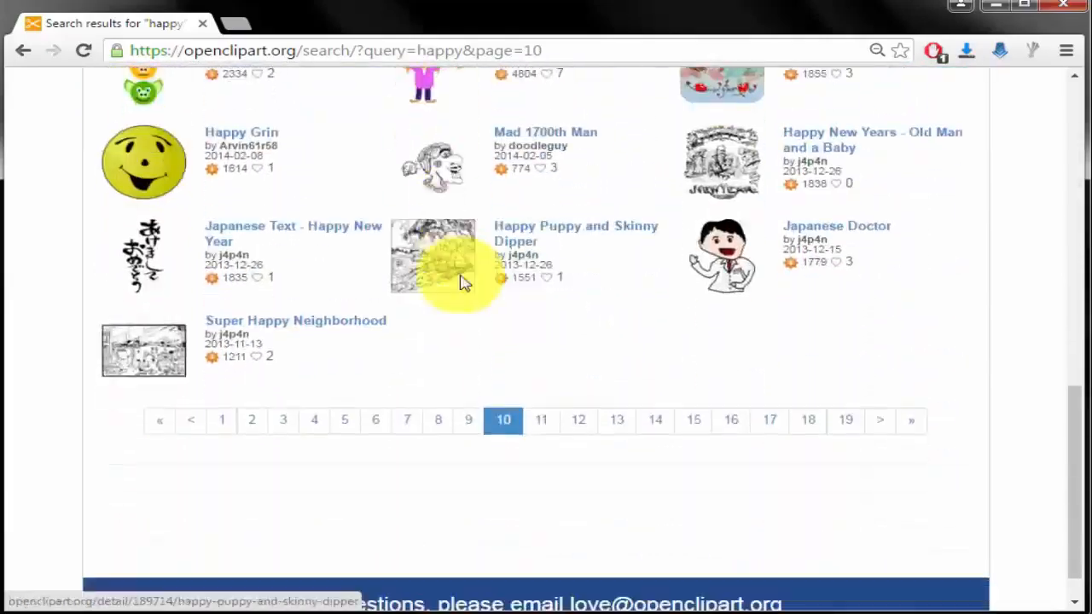
scroll(461, 278, "down", 1)
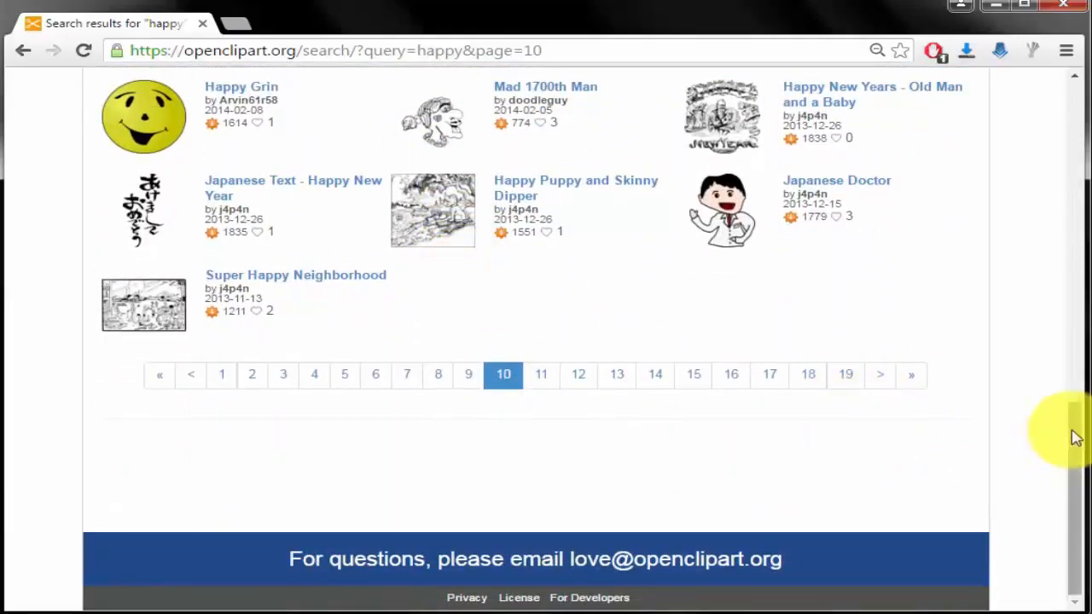
scroll(1070, 226, "up", 1)
left_click_drag(1071, 226, 1076, 89)
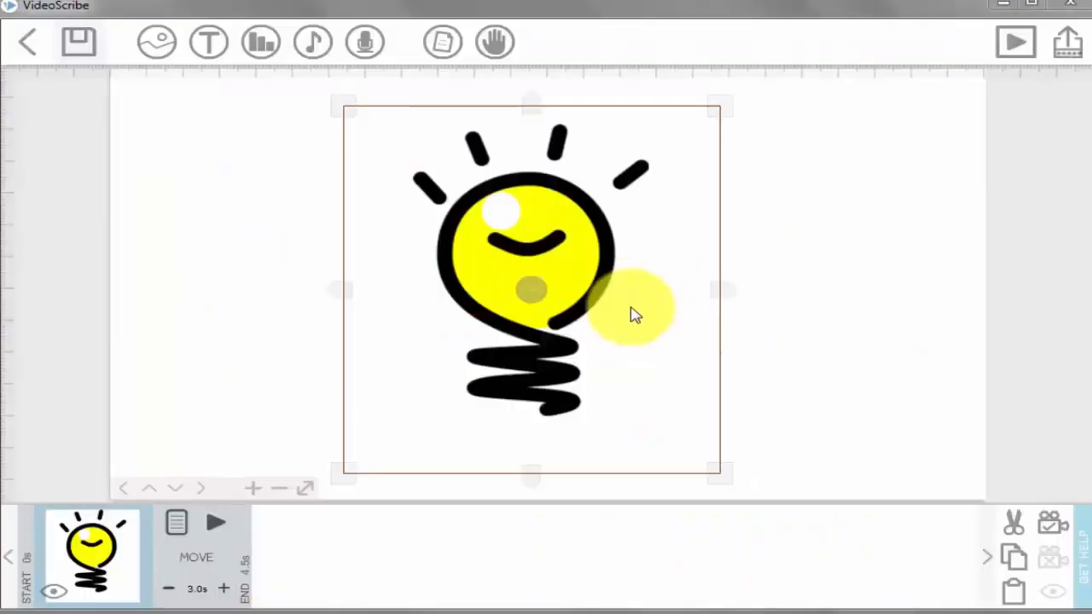
Remove the imported bulb from the scribe in VideoScribe, add the library light bulb instead and place it on the canvas's left half.
left_click(1013, 522)
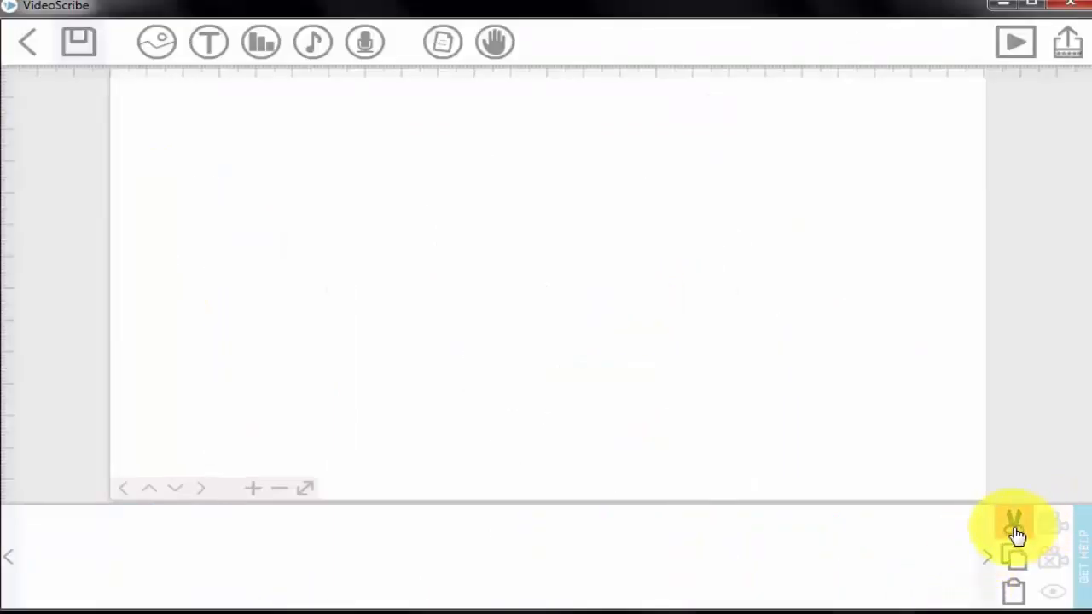
left_click(162, 46)
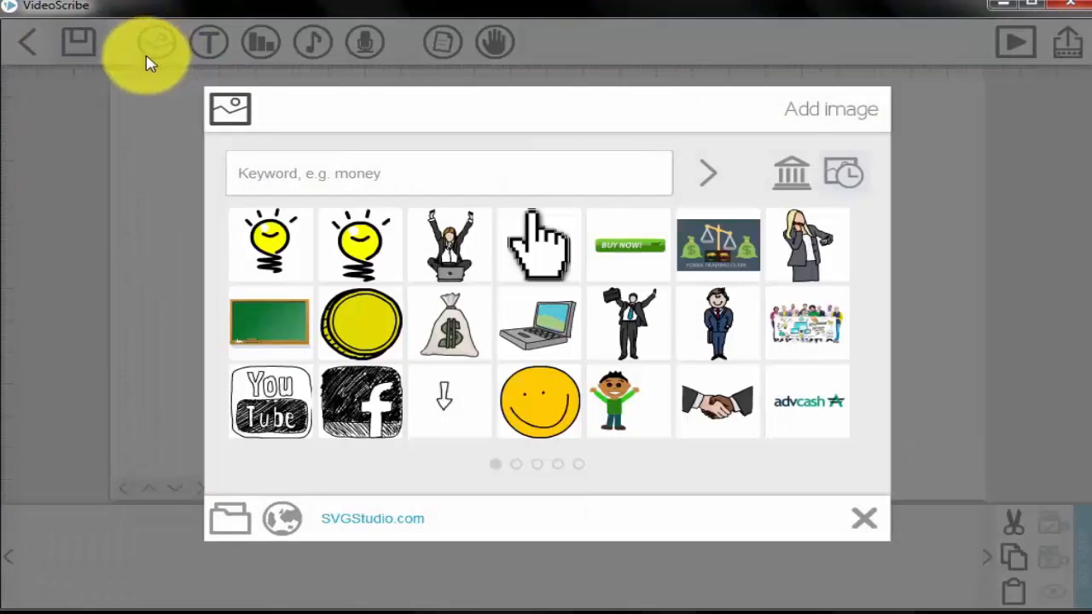
left_click(355, 239)
left_click_drag(472, 189, 341, 171)
left_click(807, 227)
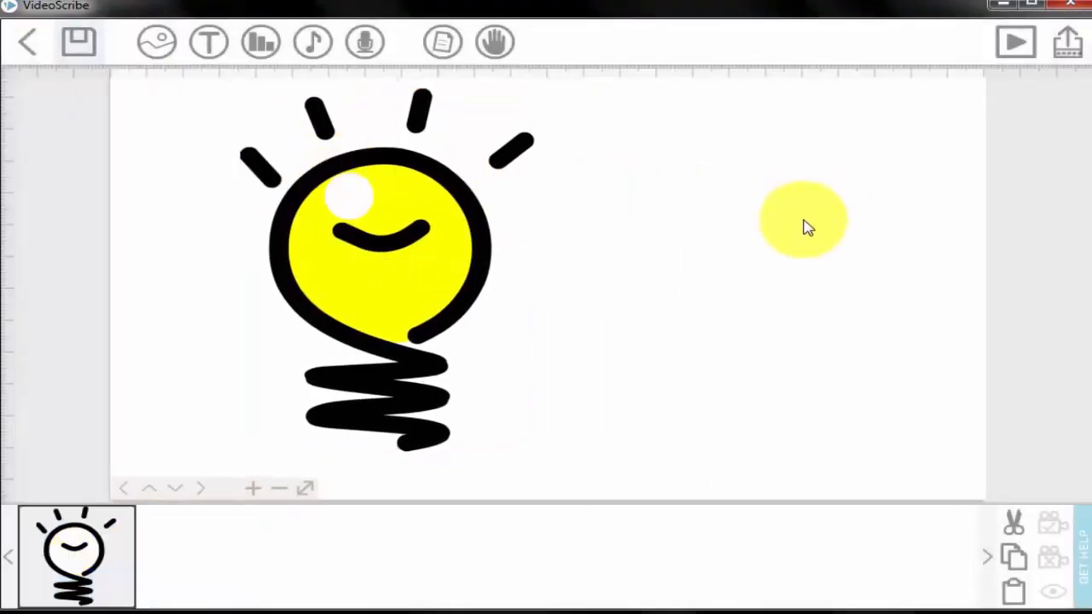
Hide the light bulb and show it again, and shift it slightly left on the canvas.
left_click(117, 555)
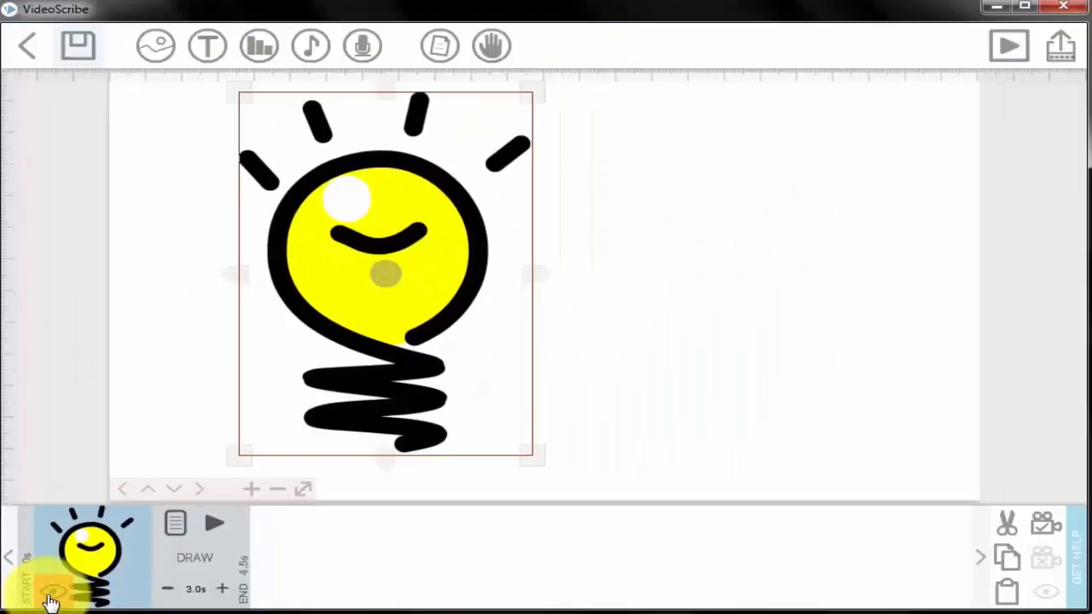
left_click(145, 583)
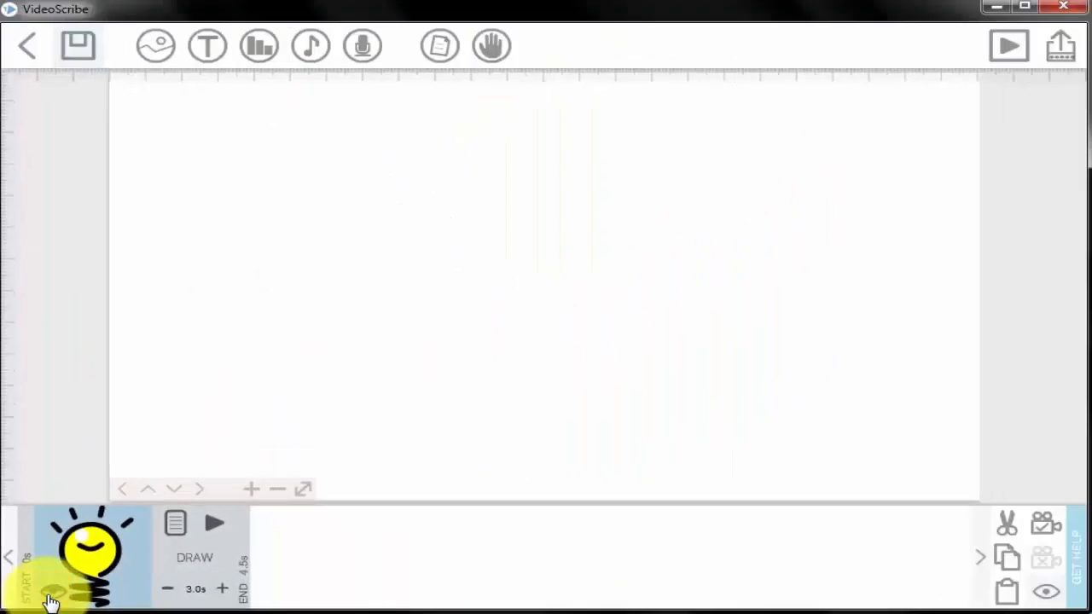
left_click(51, 597)
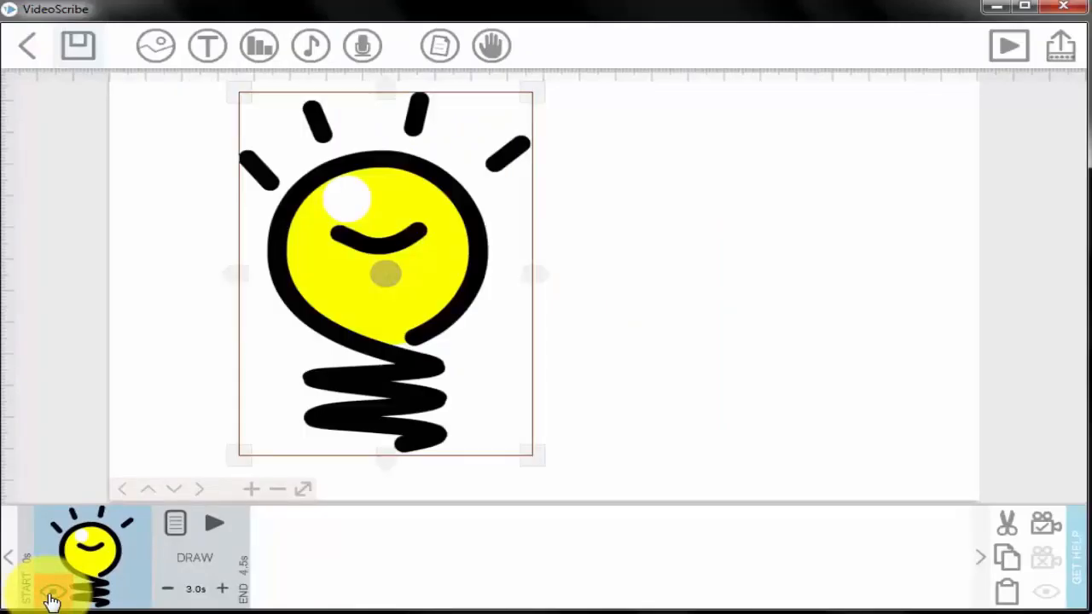
left_click_drag(329, 229, 277, 249)
left_click(584, 246)
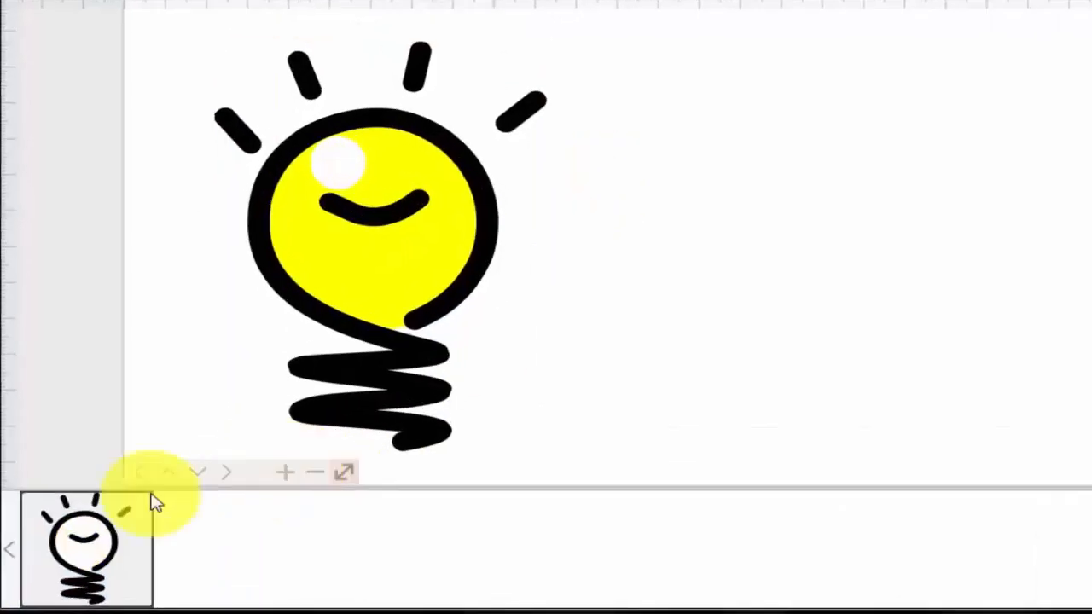
Open the light bulb's image properties, try an animate time of 2.5 s and restore it to 3.0 s.
left_click(89, 542)
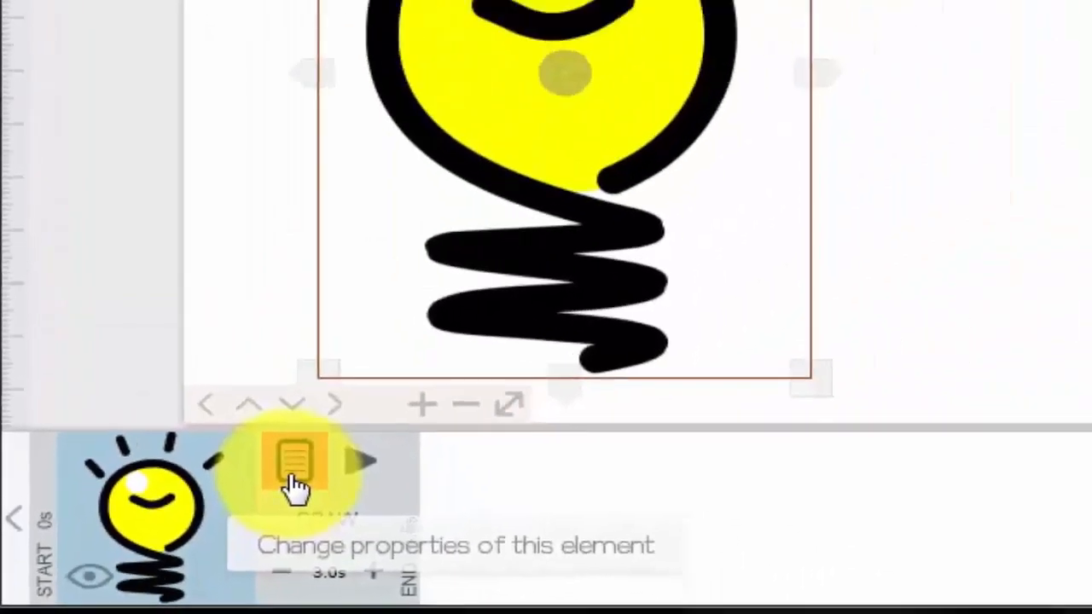
left_click(524, 365)
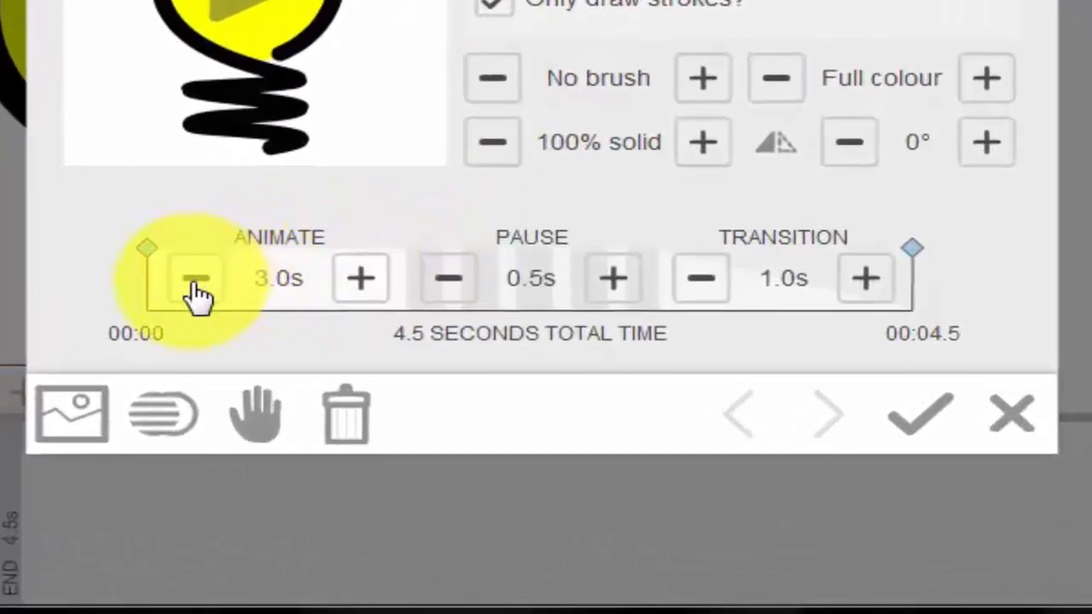
left_click(196, 279)
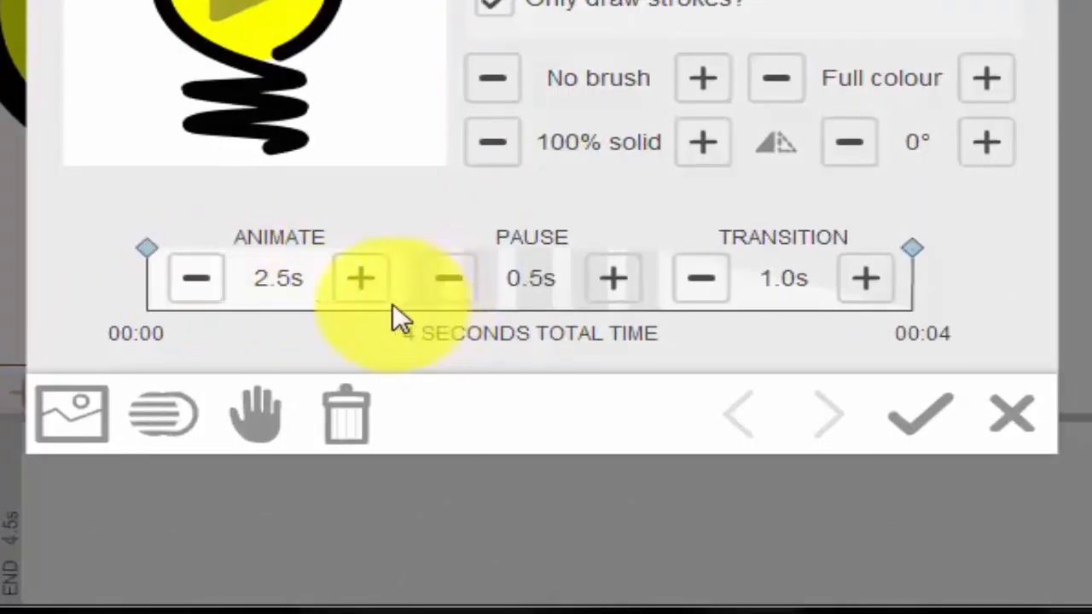
left_click(352, 294)
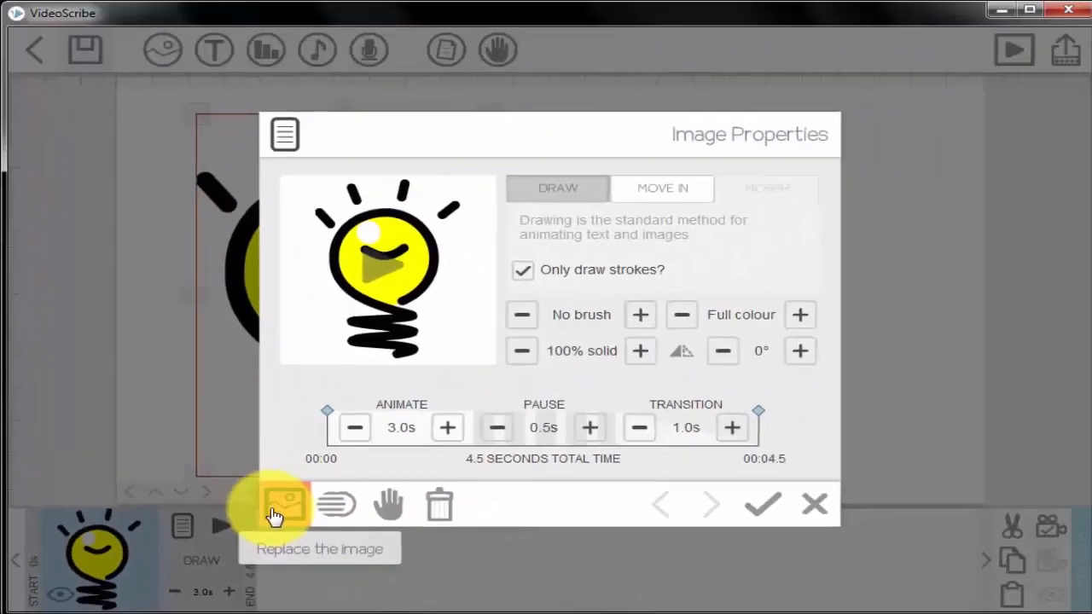
View the replacement image choices for the light bulb without choosing one, and close its image properties.
left_click(623, 393)
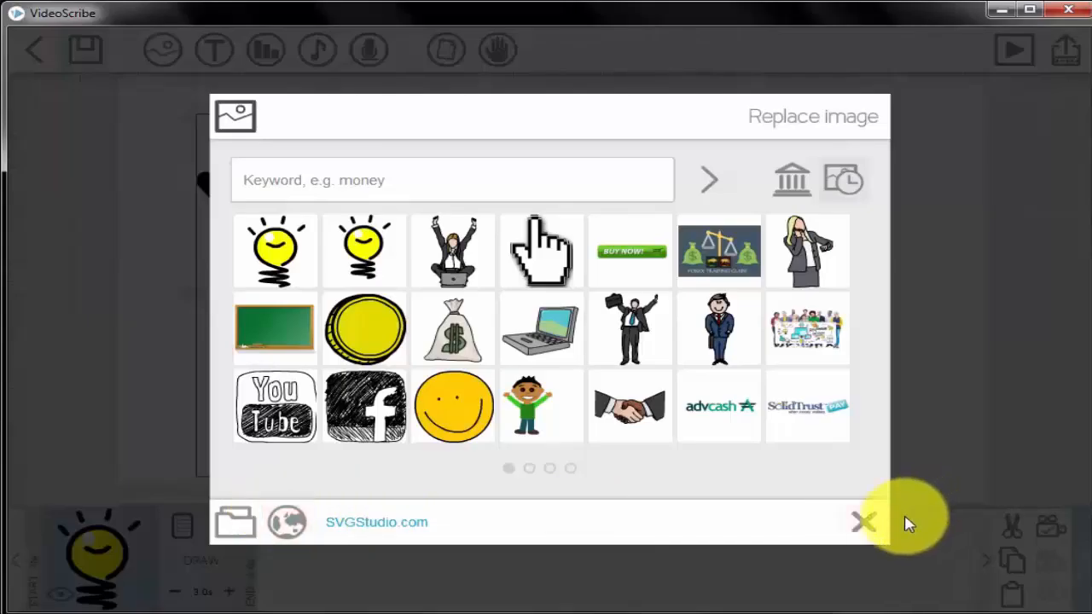
left_click(864, 522)
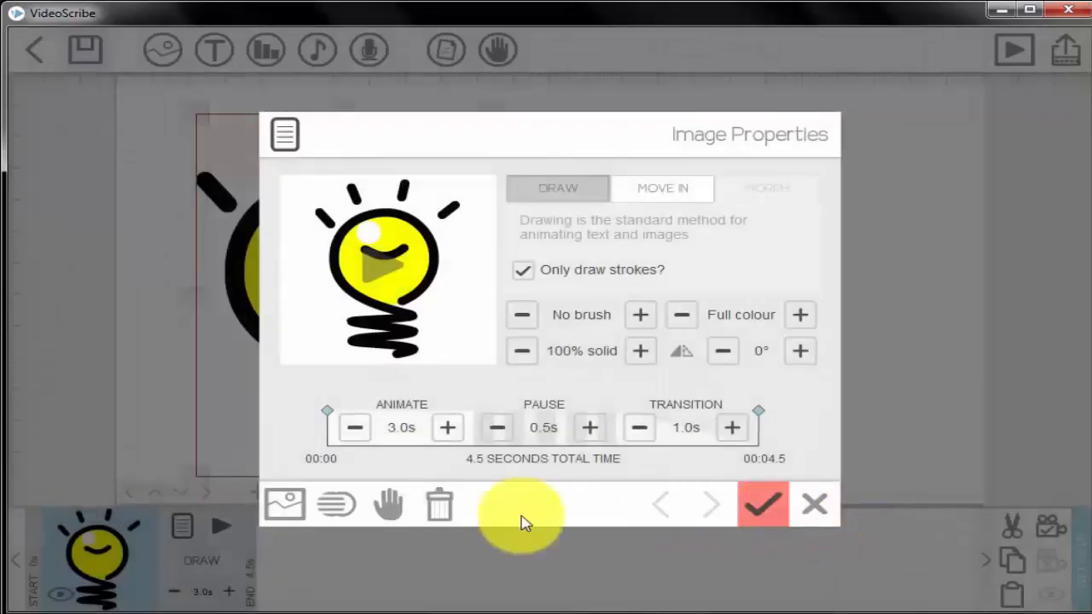
left_click(761, 275)
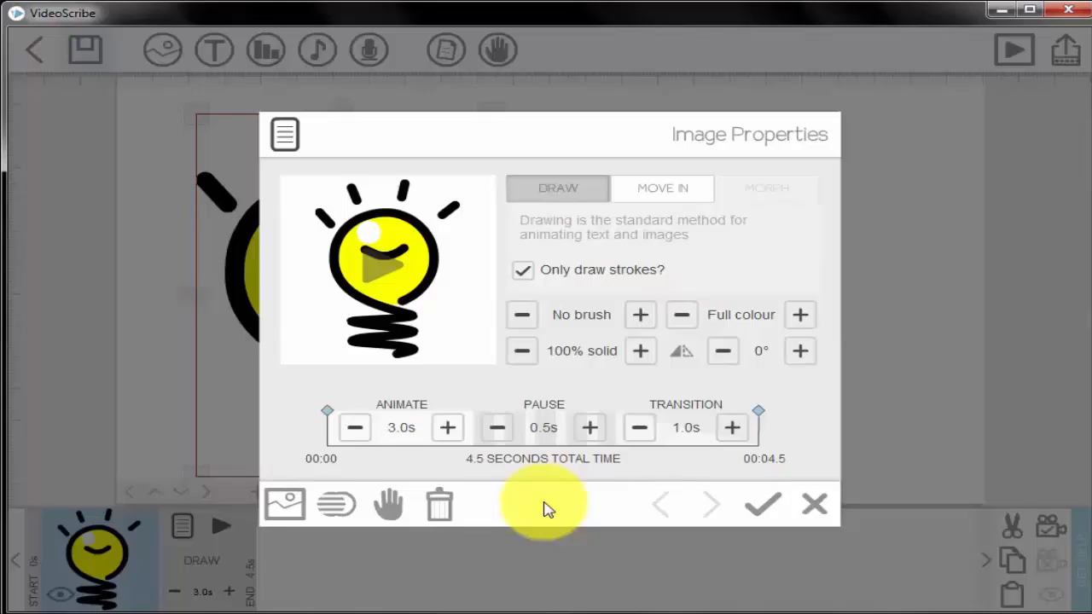
left_click(762, 504)
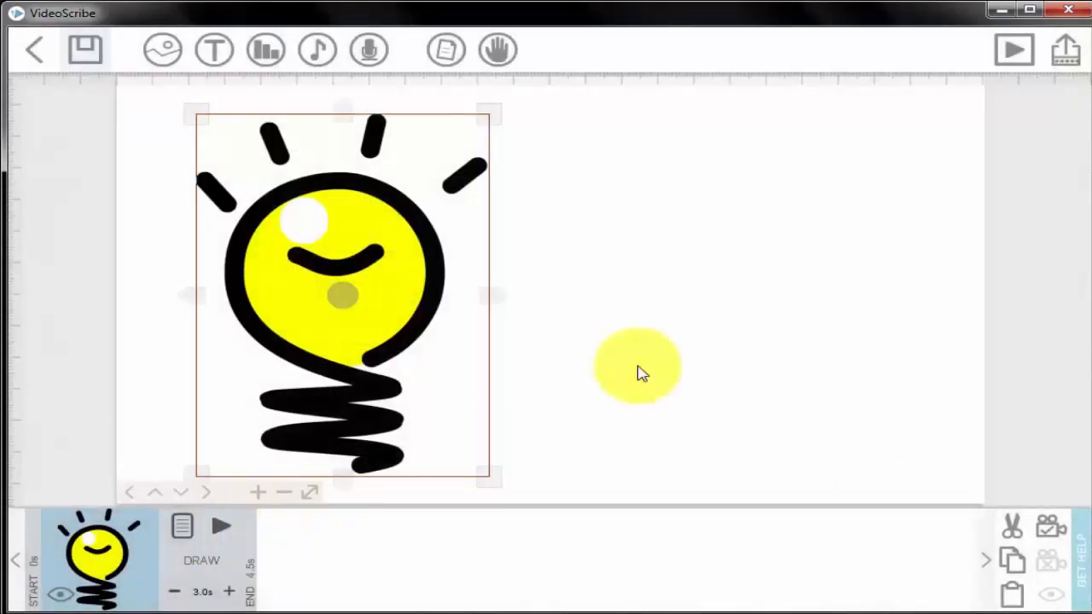
Reopen the light bulb's image properties and try an animate time of 1.0 s.
left_click(642, 374)
left_click(81, 555)
left_click(183, 526)
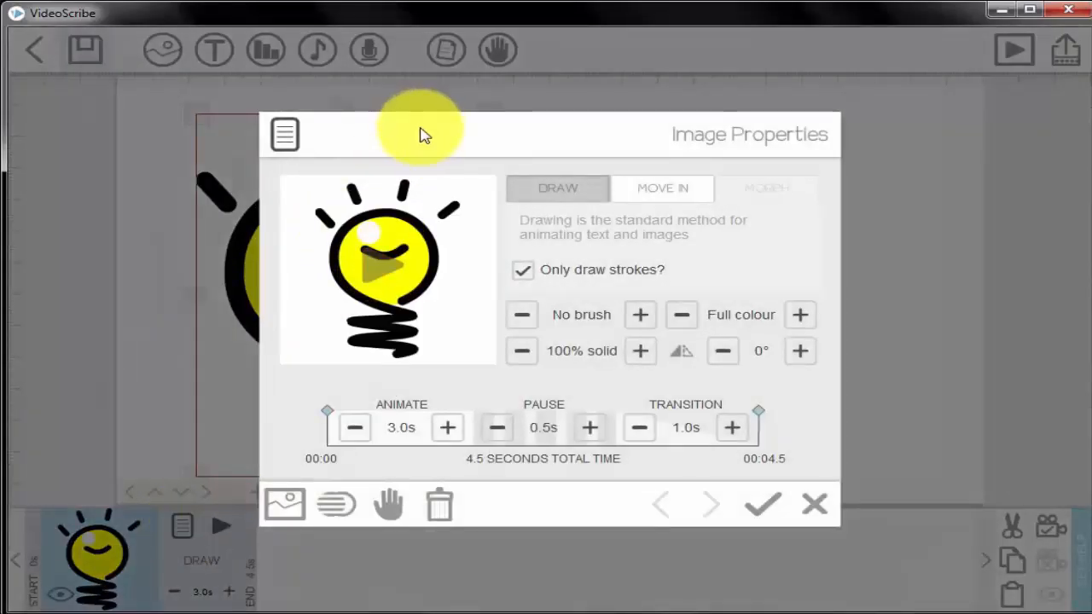
left_click(354, 437)
left_click(354, 441)
left_click(353, 442)
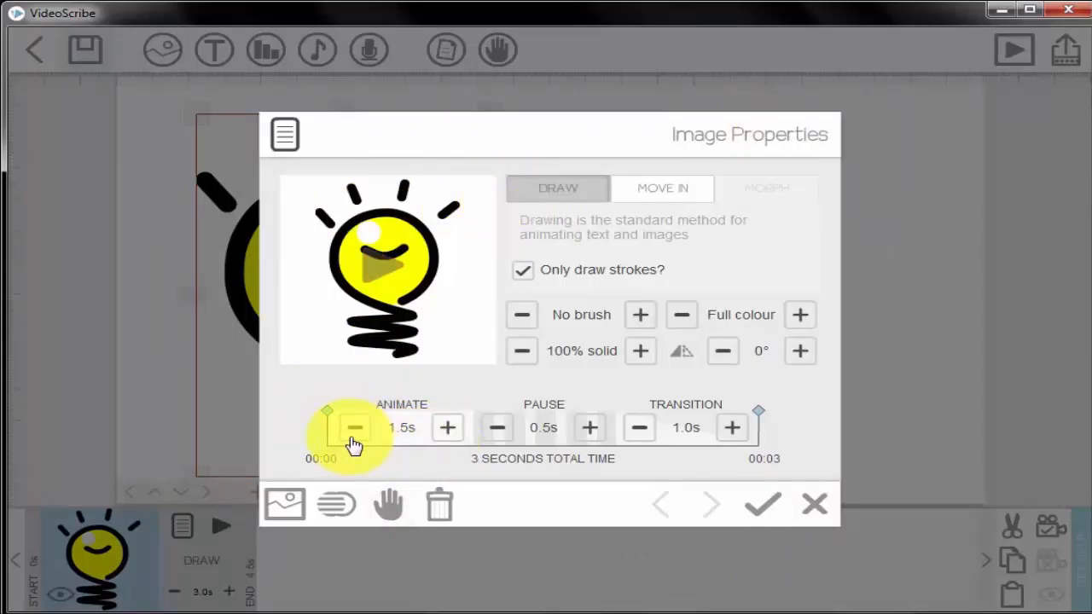
left_click(353, 444)
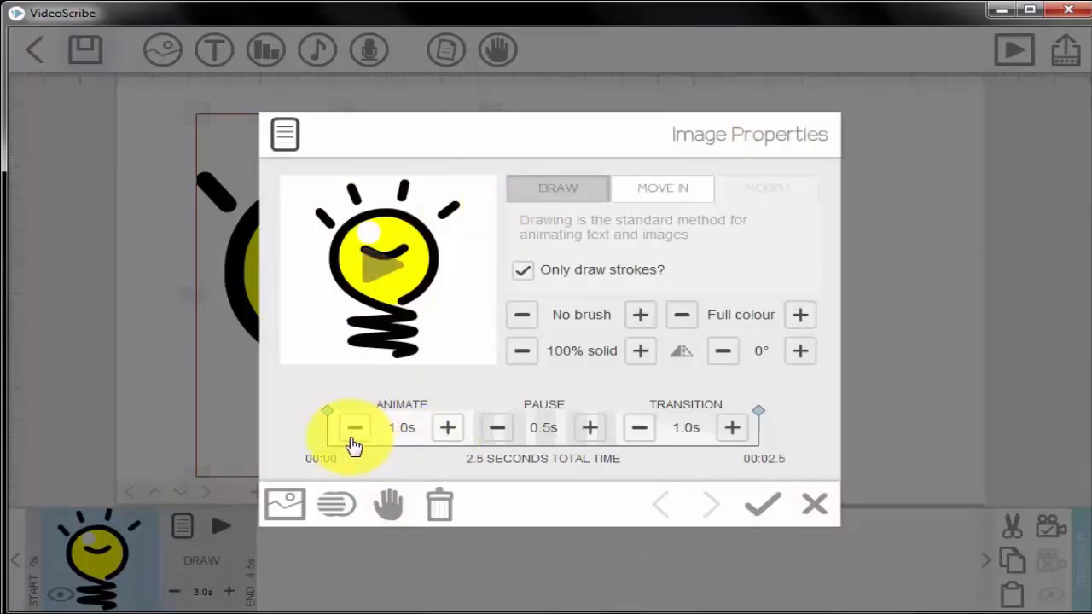
Preview the bulb's drawing animation, discard the property changes and deselect the bulb.
left_click(381, 271)
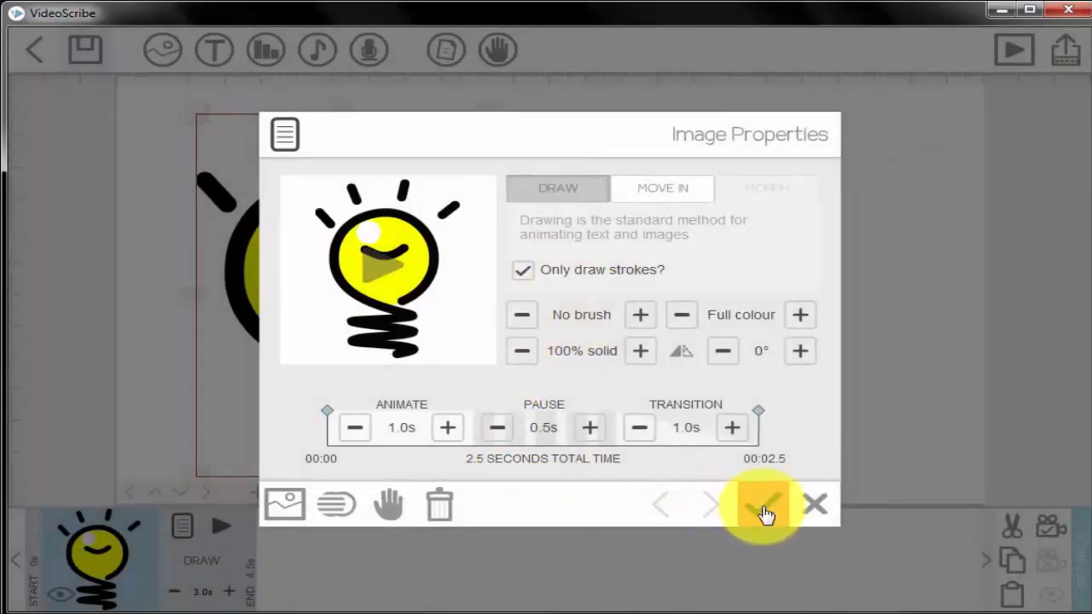
left_click(814, 514)
left_click(770, 213)
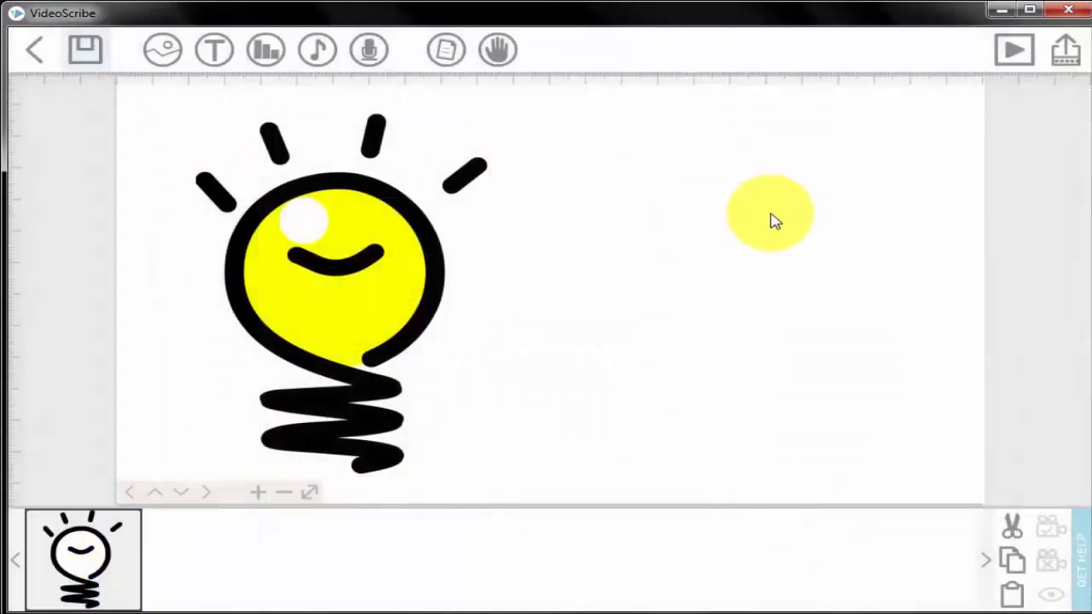